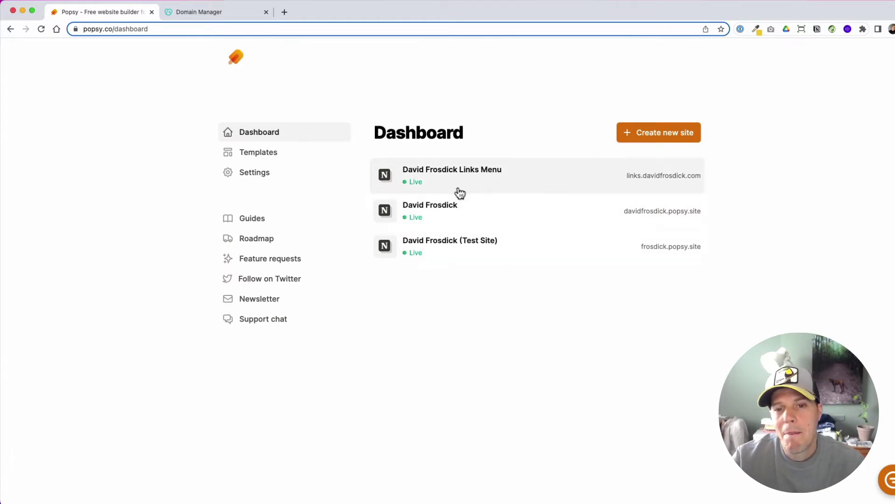
Preview the existing Links Menu site's page, then return to the sites list.
left_click(485, 184)
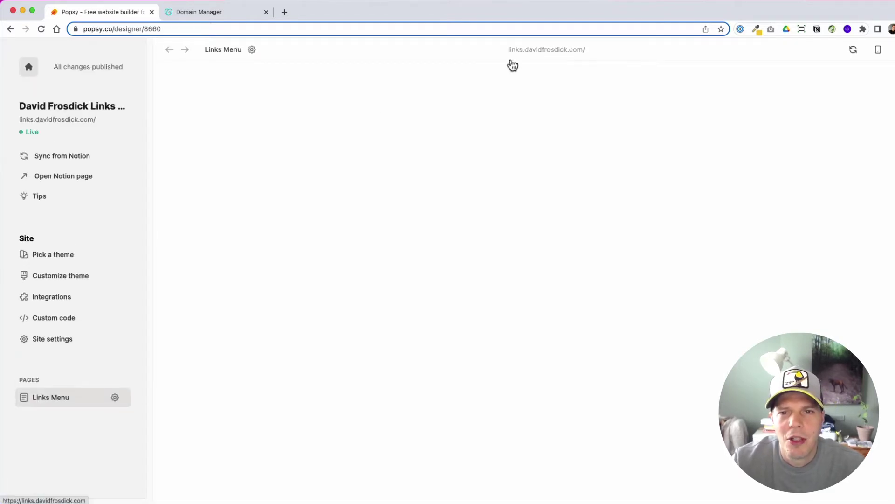
left_click(59, 399)
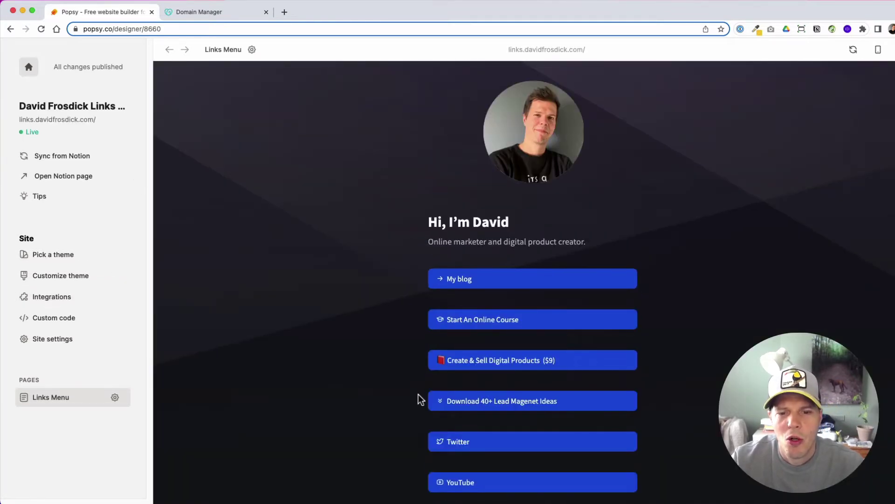
scroll(421, 400, "down", 2)
scroll(420, 398, "up", 2)
left_click(26, 69)
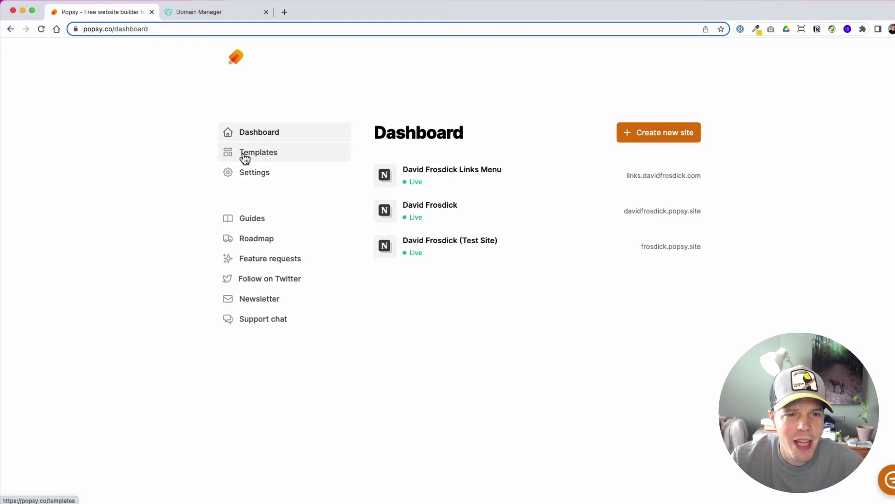
Browse the free website templates down to the Angelina link-in-bio card.
left_click(271, 152)
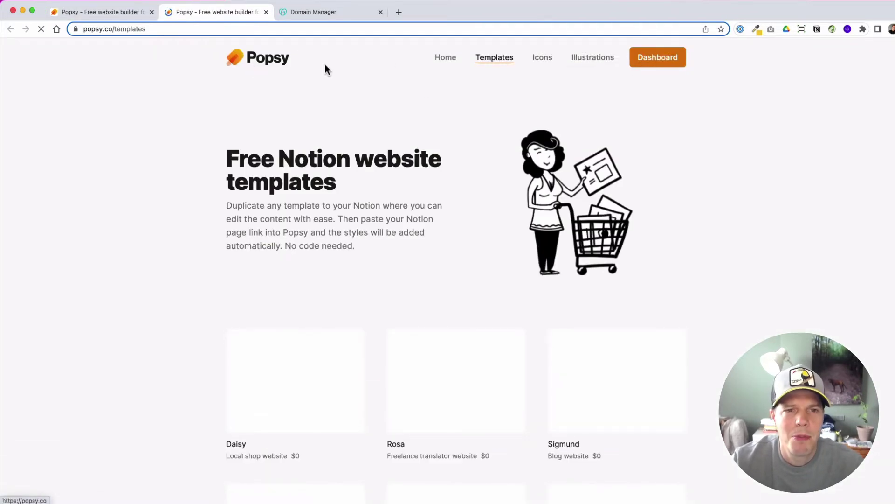
scroll(394, 289, "down", 10)
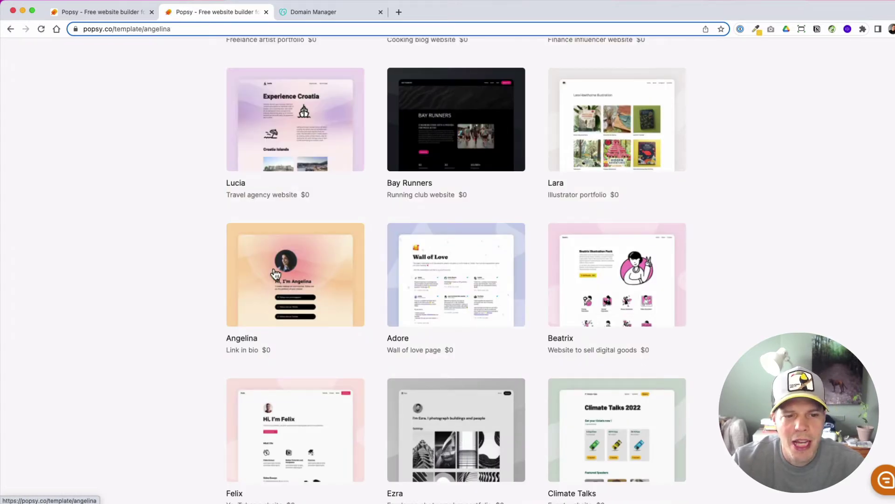
scroll(402, 196, "down", 1)
scroll(415, 248, "down", 3)
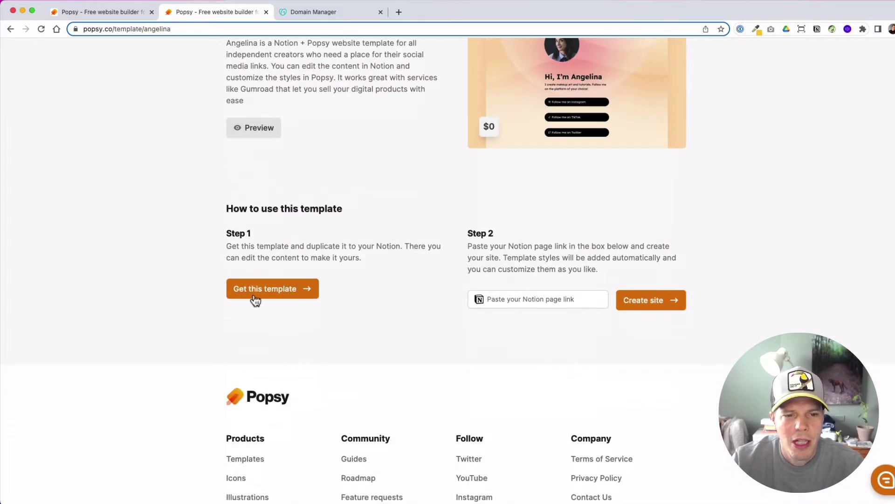
Get the Angelina template and duplicate its Notion page into the My Notes workspace.
left_click(272, 296)
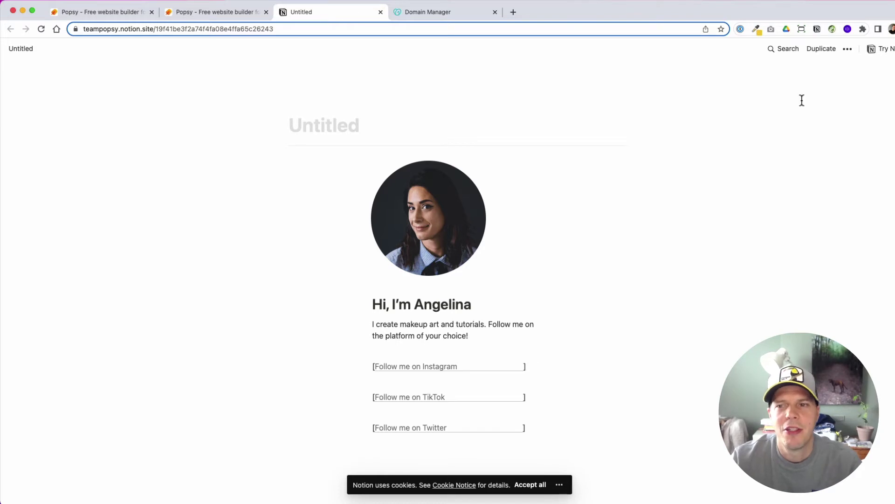
left_click(821, 49)
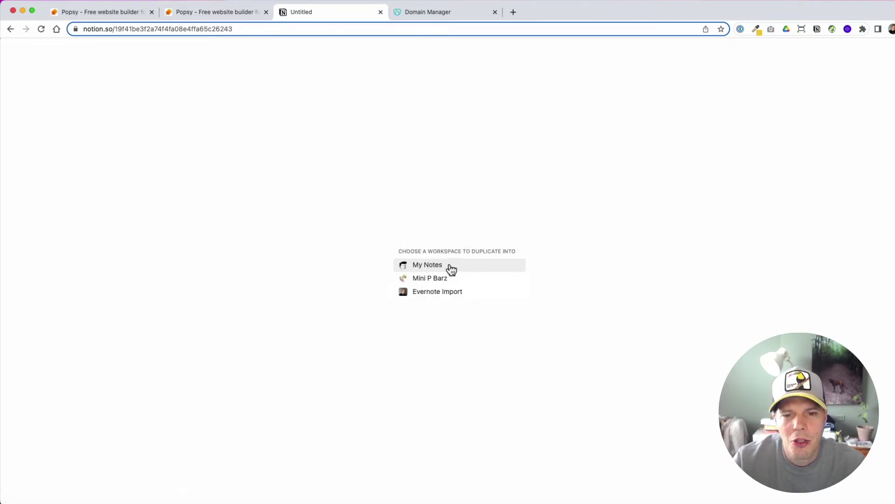
left_click(451, 266)
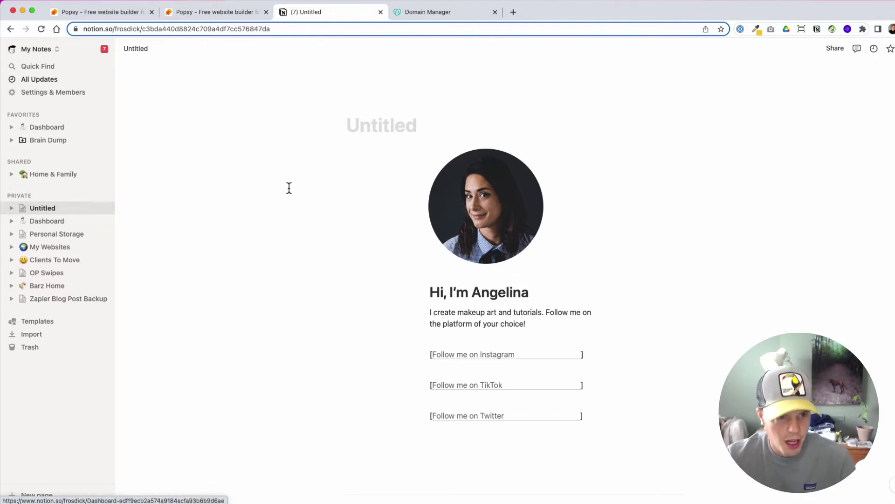
Open the duplicated Untitled page from the sidebar in the Notion desktop app.
key("super+Tab")
key("super+Tab")
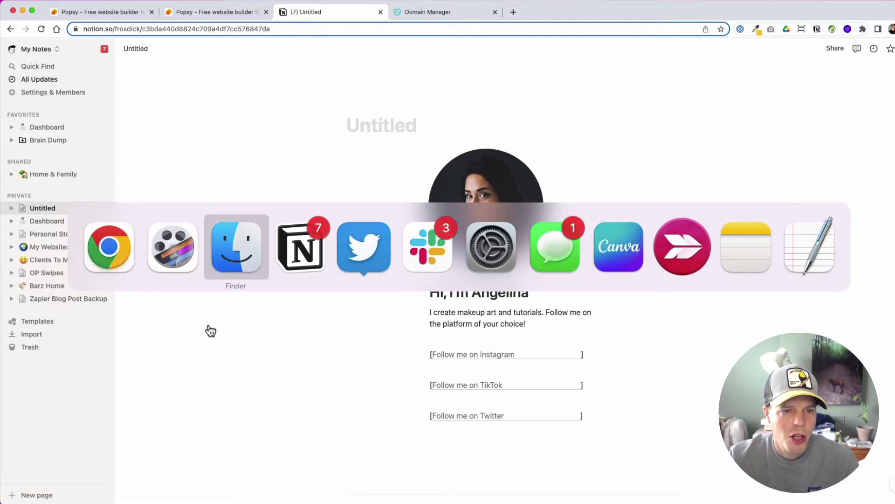
key("super+Tab")
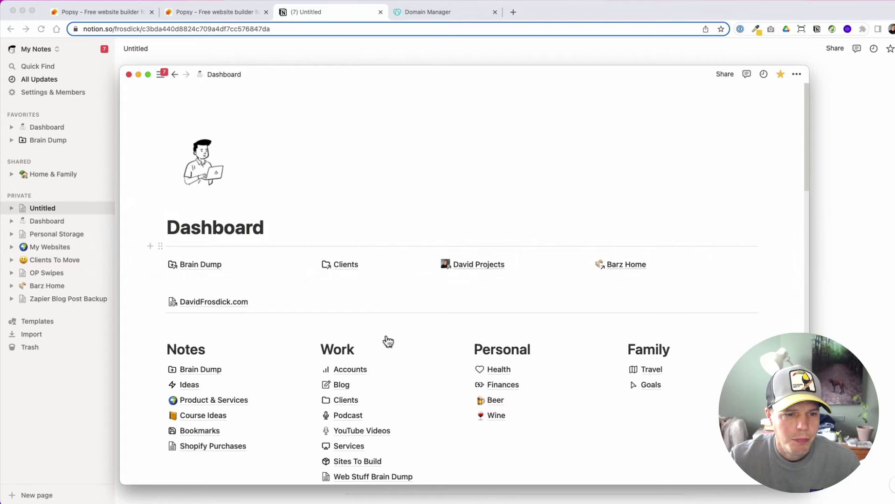
mouse_move(160, 77)
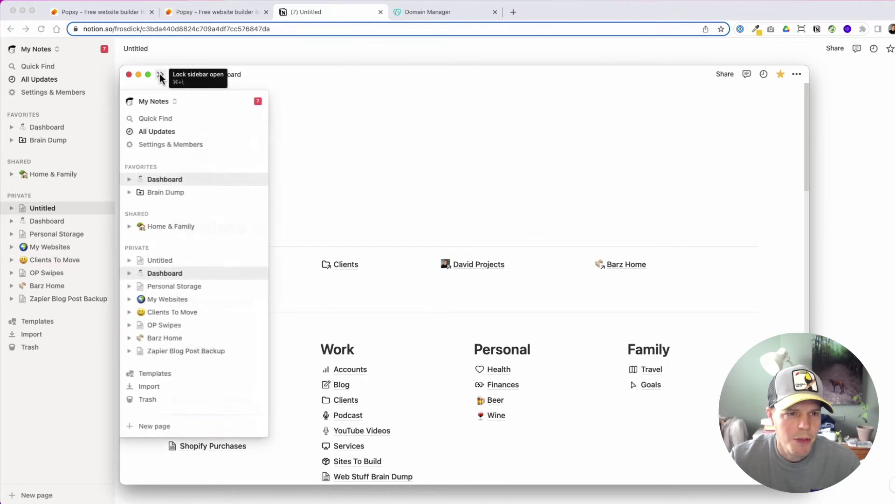
left_click(167, 260)
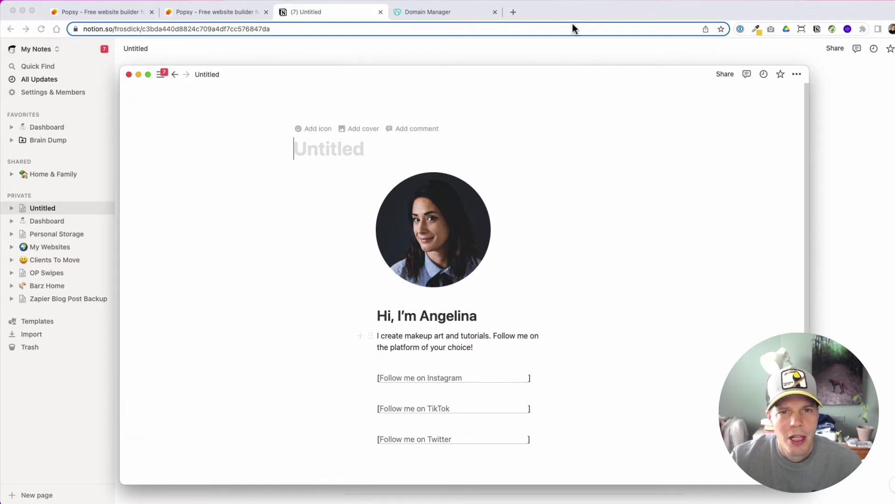
Close the Notion and Angelina template browser tabs, leaving the Popsy dashboard tab.
left_click(359, 14)
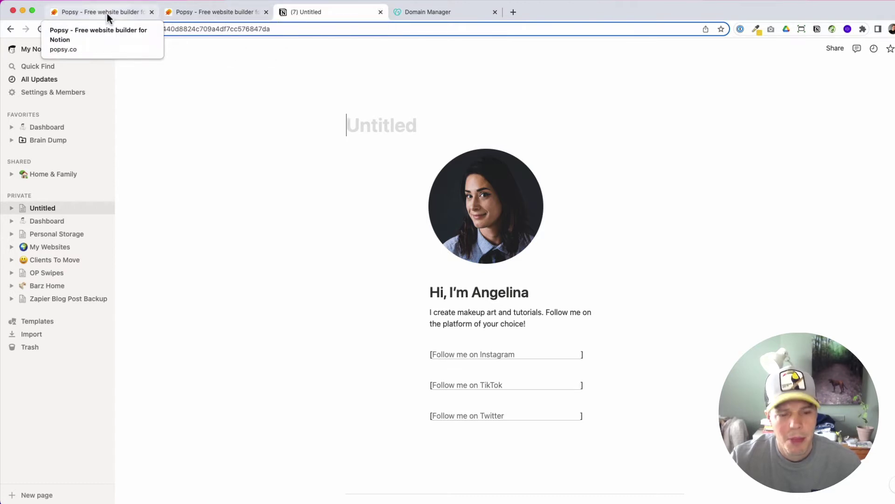
key("super+Tab")
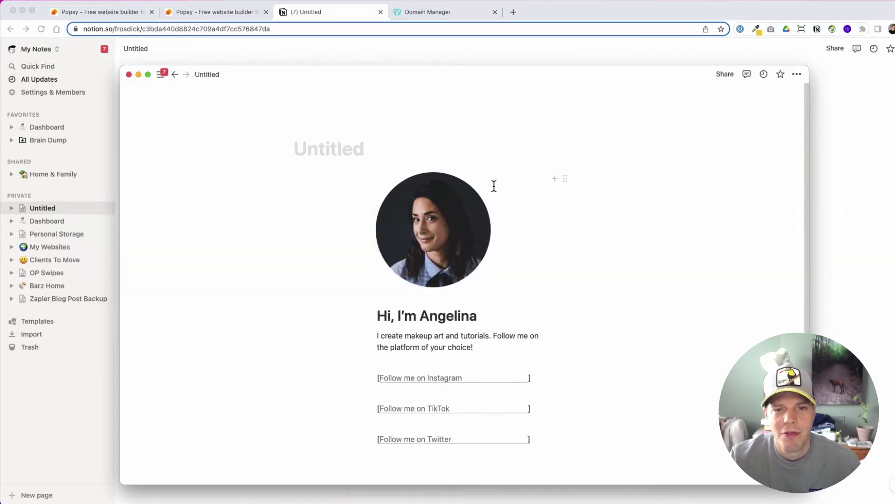
left_click(381, 12)
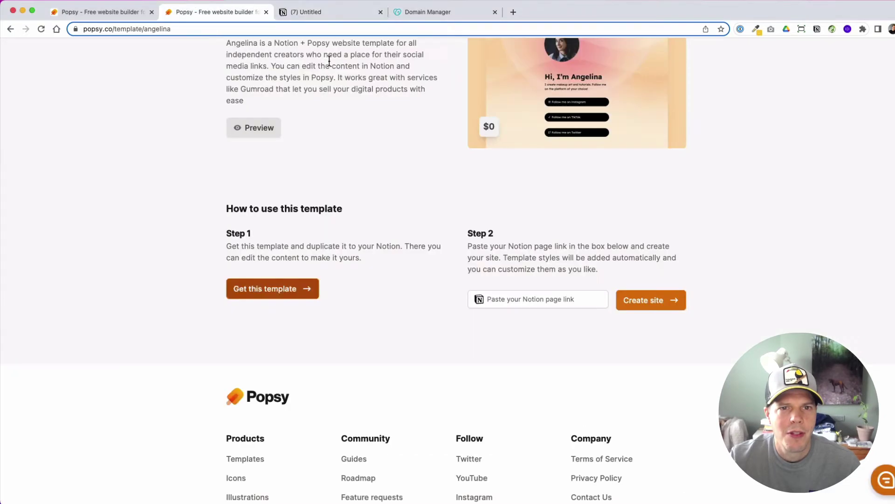
left_click(266, 11)
left_click(102, 11)
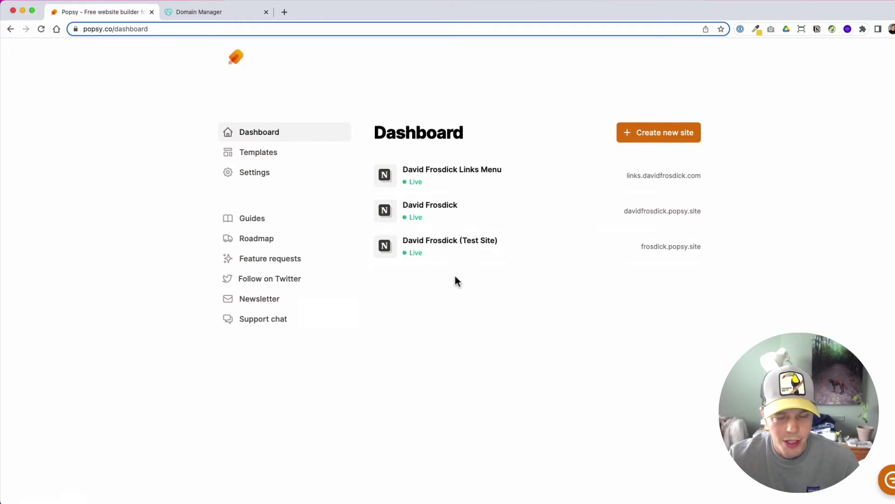
key("super+Tab")
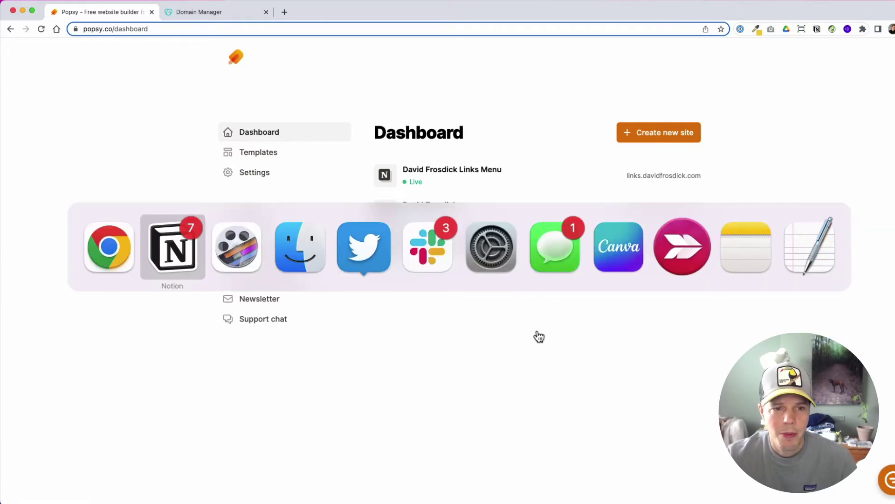
Maximize the Notion window and keep the page sidebar permanently open.
double_click(473, 72)
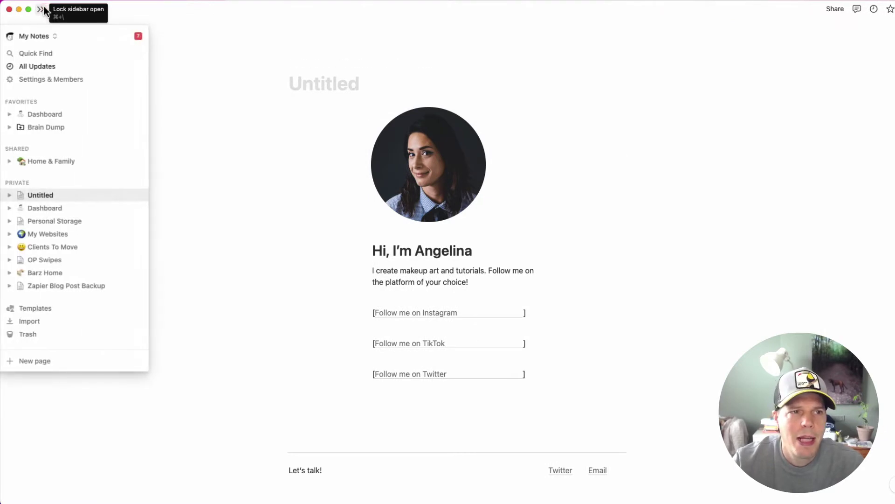
left_click(41, 9)
left_click(476, 162)
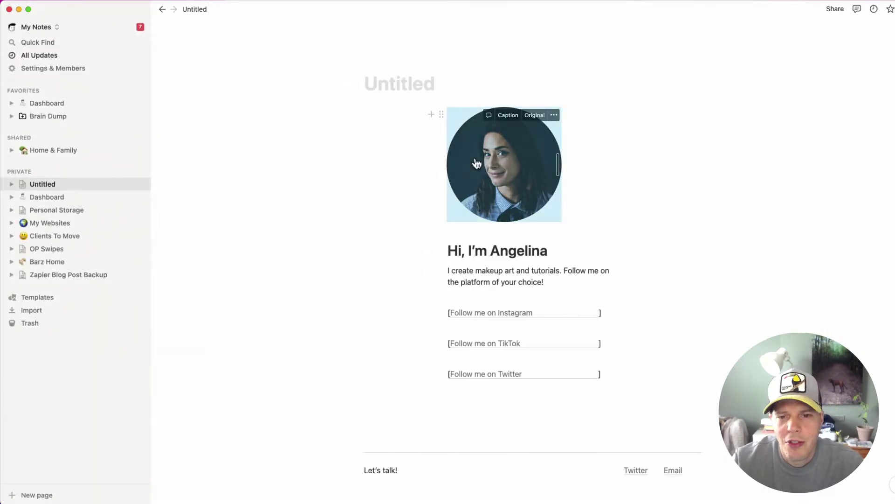
left_click(608, 312)
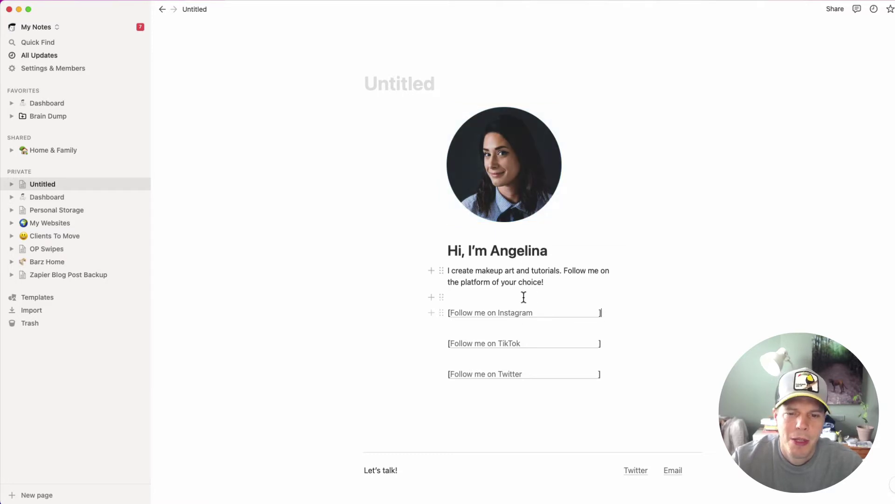
Inspect the Instagram, TikTok and Twitter follow links and their profile addresses.
mouse_move(529, 318)
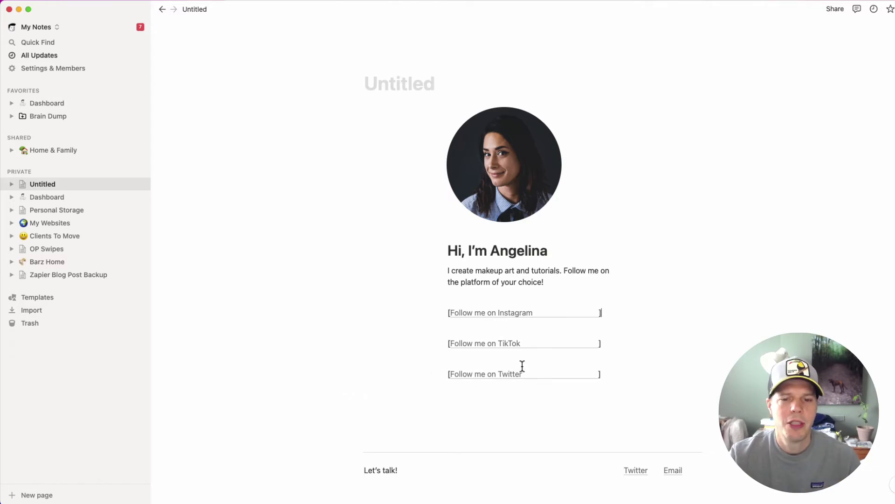
mouse_move(528, 380)
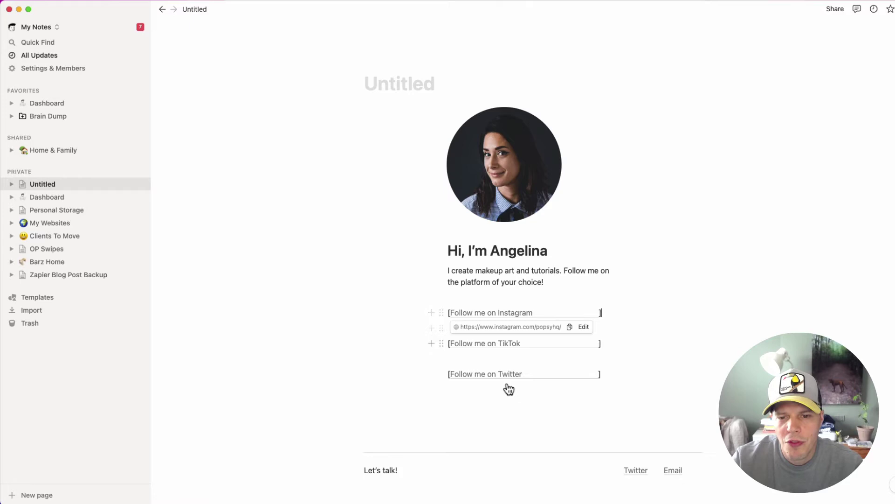
double_click(531, 283)
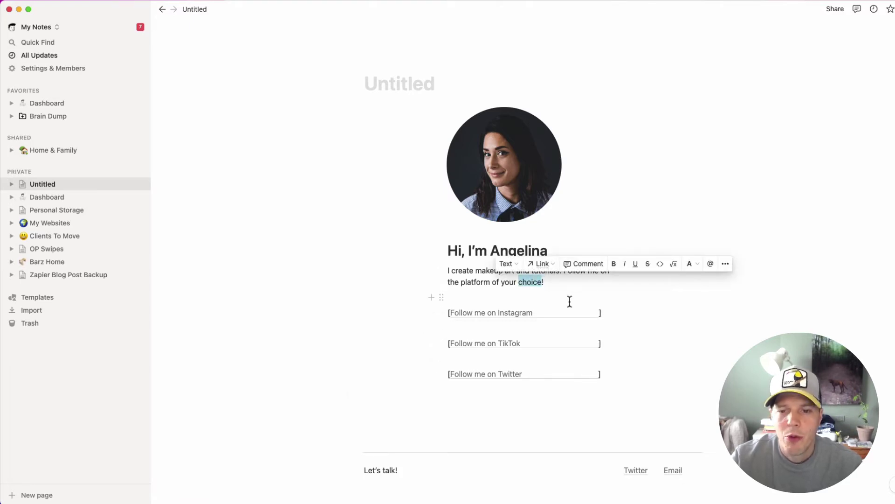
mouse_move(455, 319)
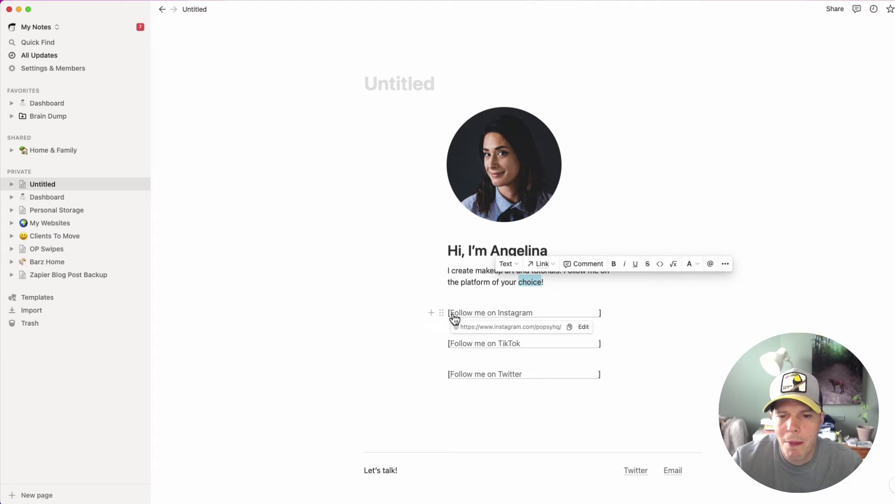
left_click(567, 285)
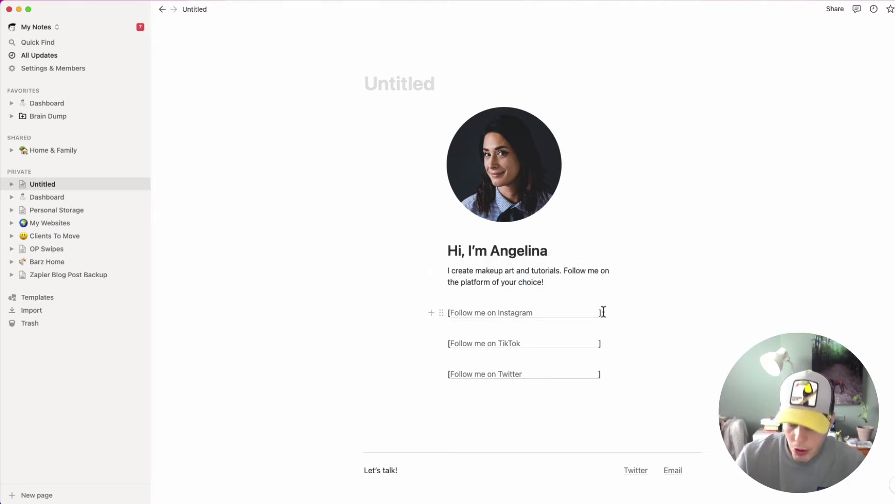
key("super+k")
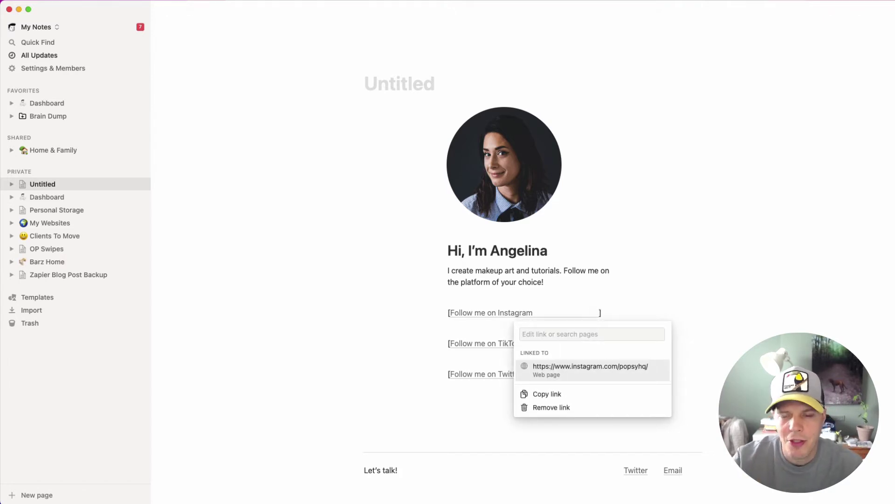
left_click(695, 291)
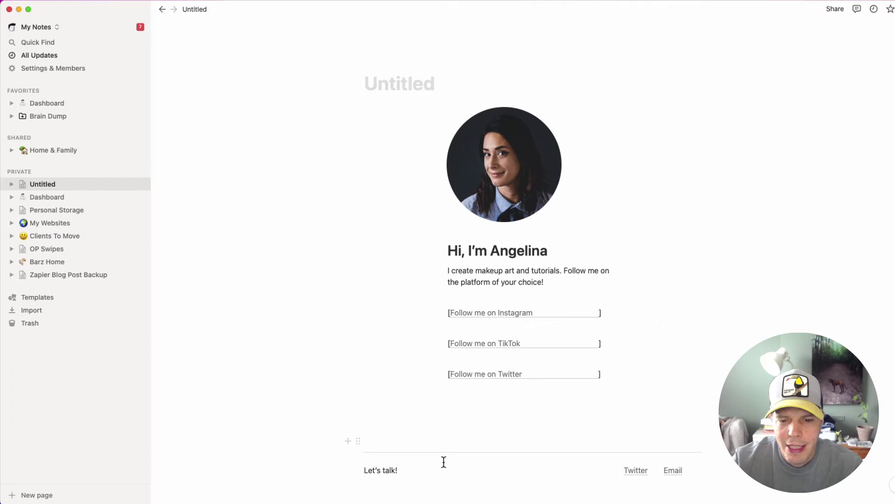
scroll(443, 461, "down", 3)
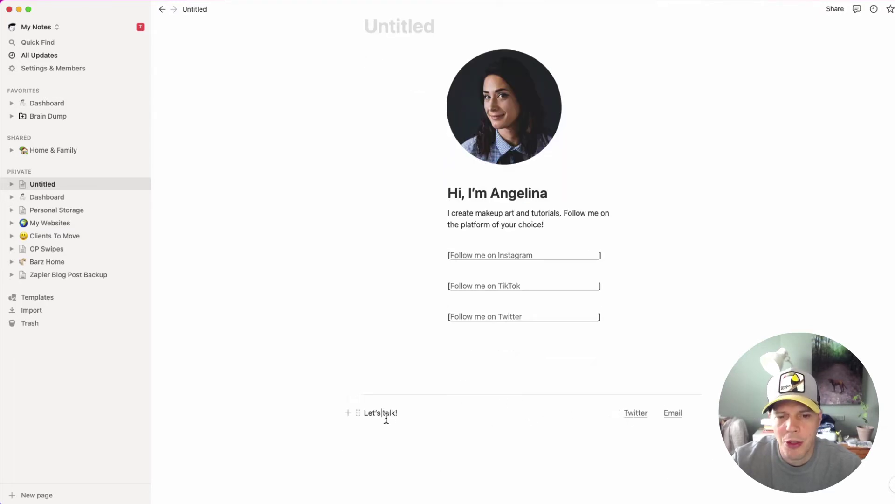
scroll(473, 376, "up", 3)
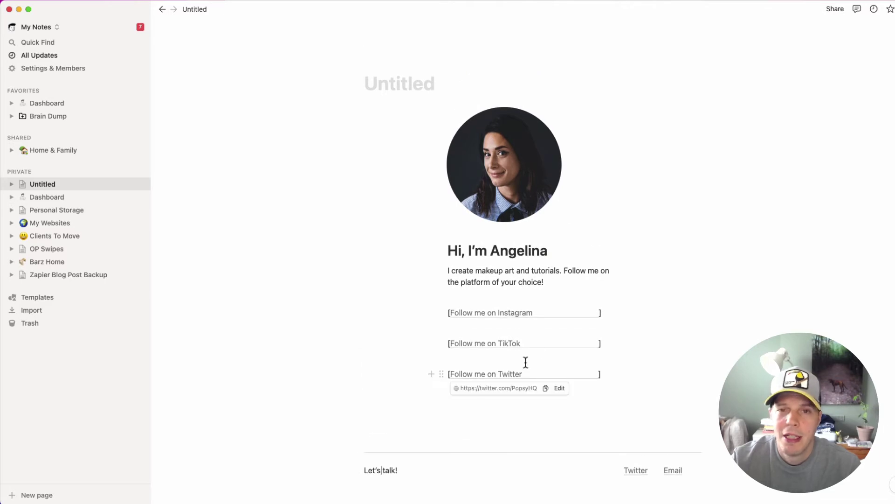
left_click(502, 164)
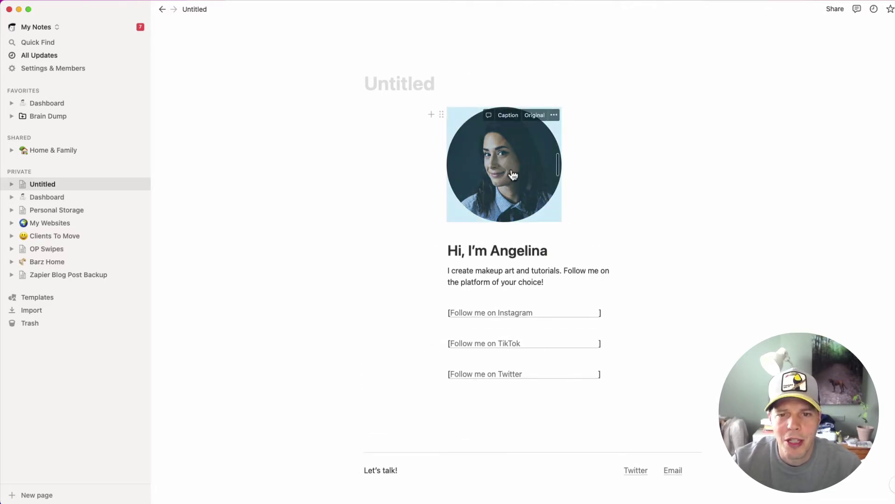
left_click(554, 116)
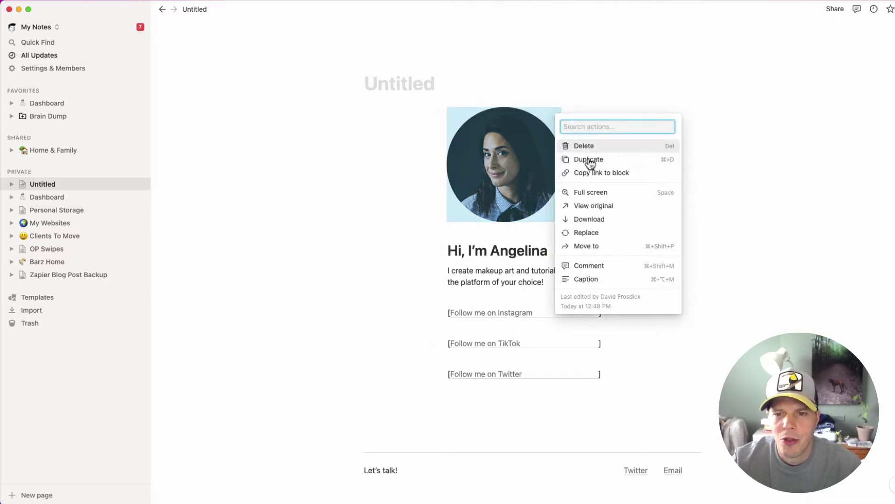
left_click(756, 208)
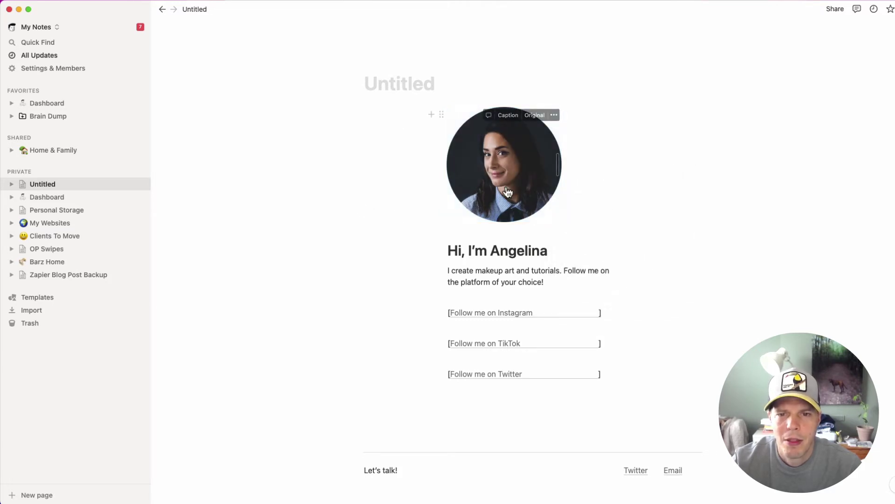
left_click(554, 116)
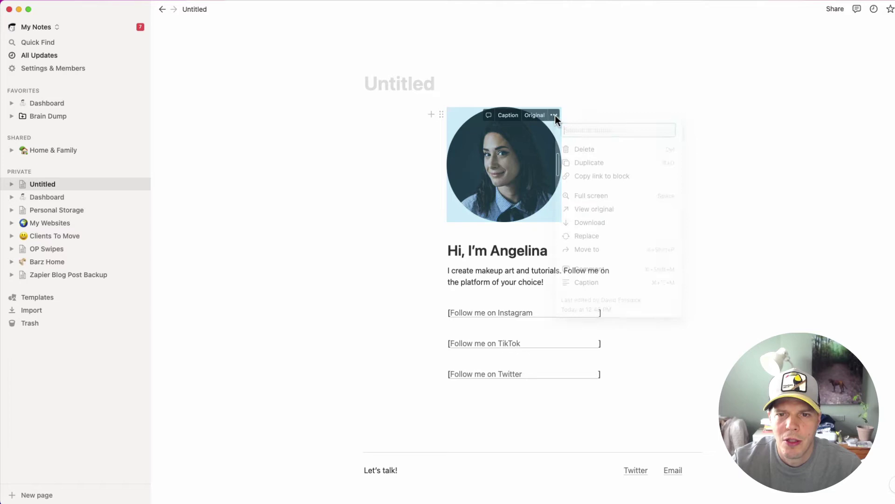
left_click(590, 235)
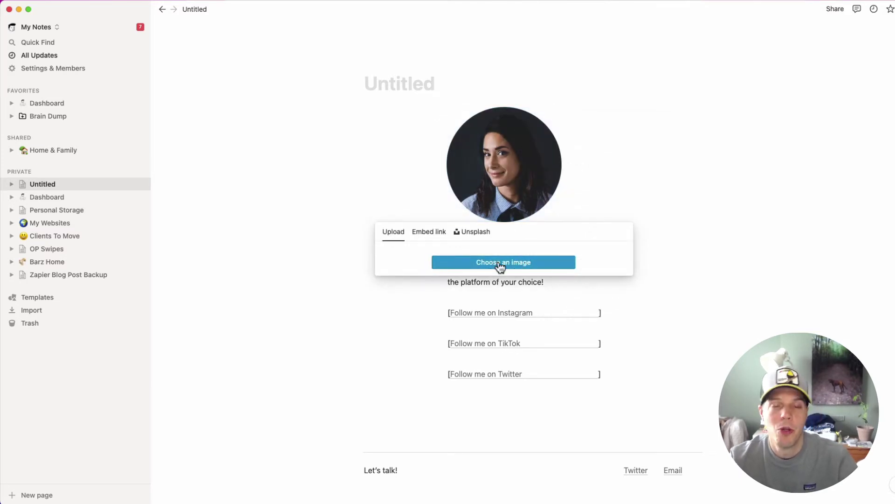
left_click(337, 298)
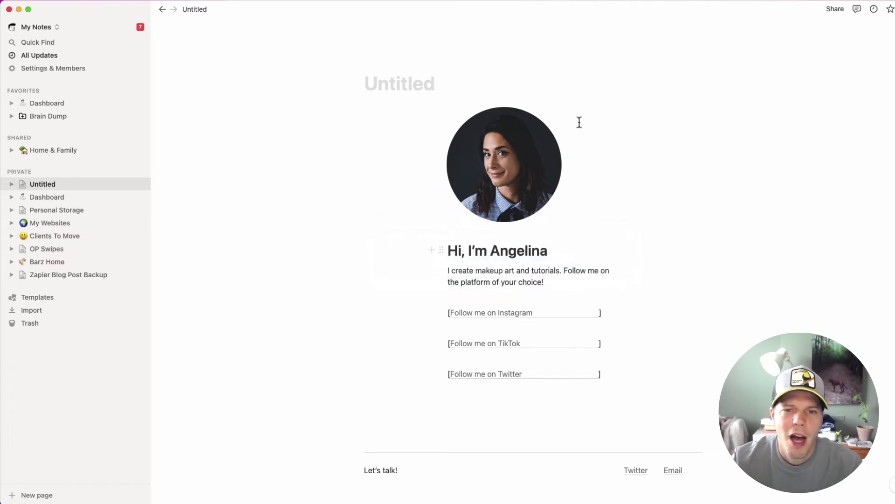
Expand My Websites, open the Links page and scroll through its link blocks.
left_click(12, 223)
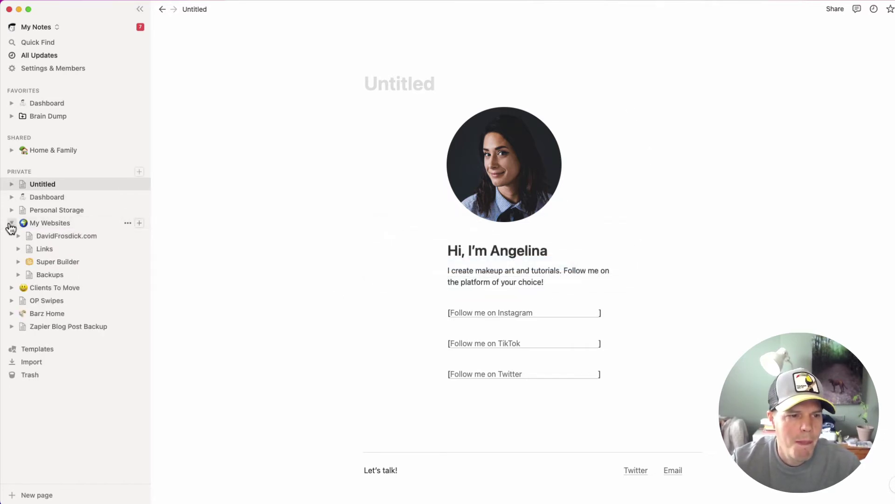
left_click(68, 252)
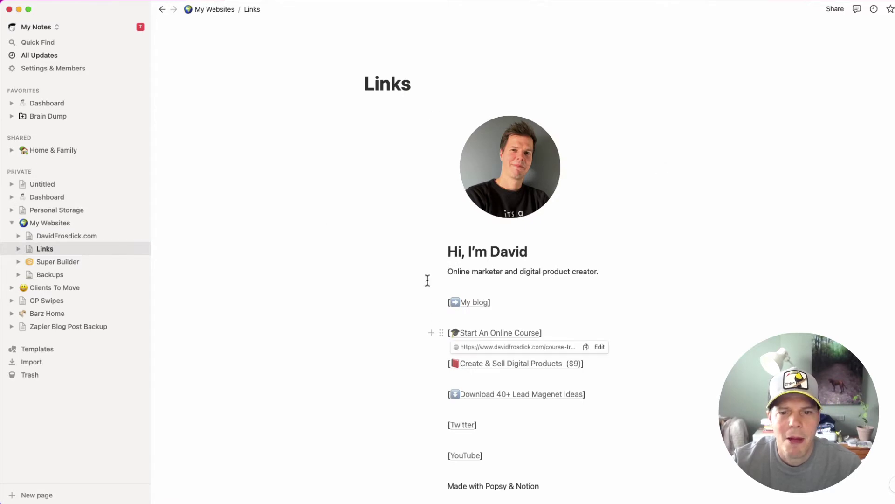
scroll(390, 272, "down", 2)
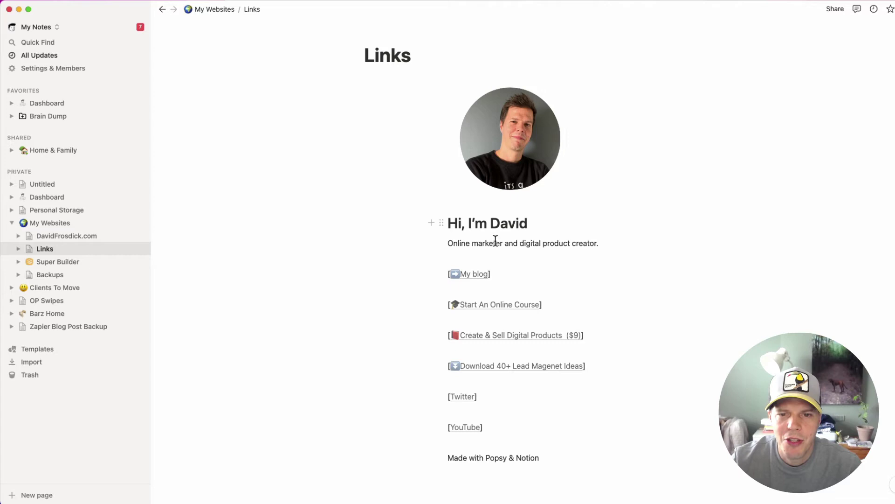
scroll(488, 373, "down", 2)
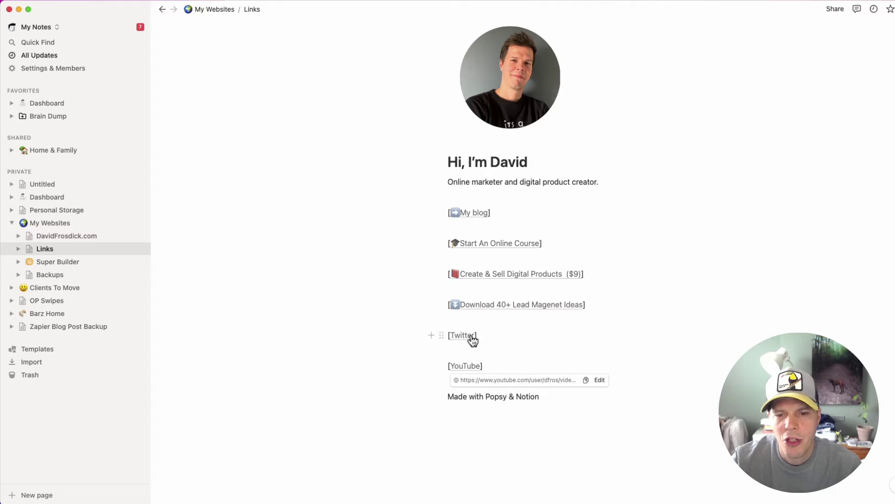
View the live Links Menu site in a new tab, then close it.
mouse_move(472, 339)
key("super+Tab")
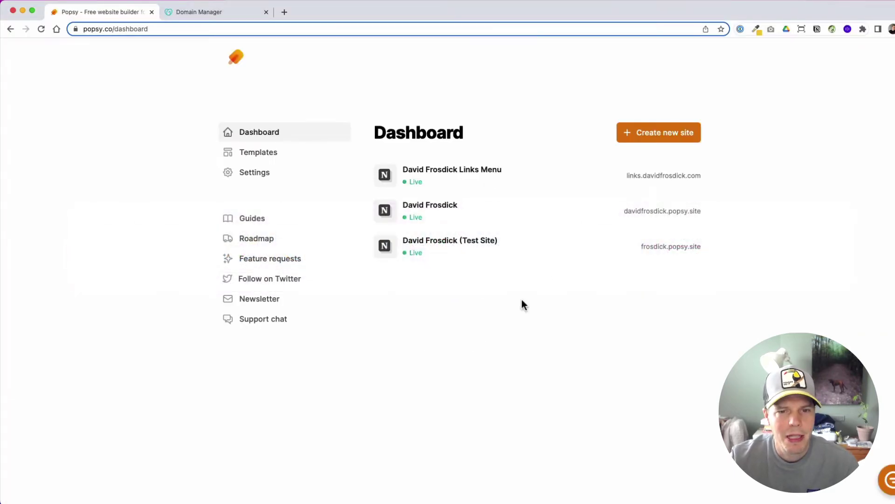
left_click(640, 176)
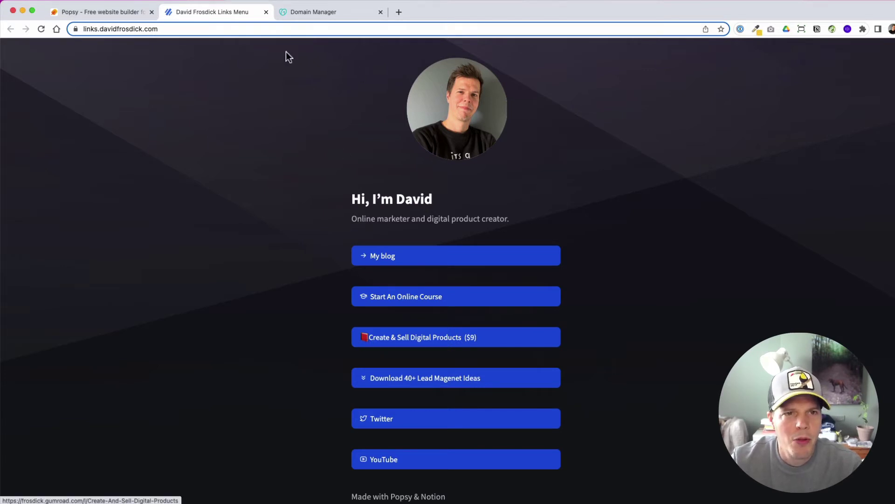
left_click(266, 12)
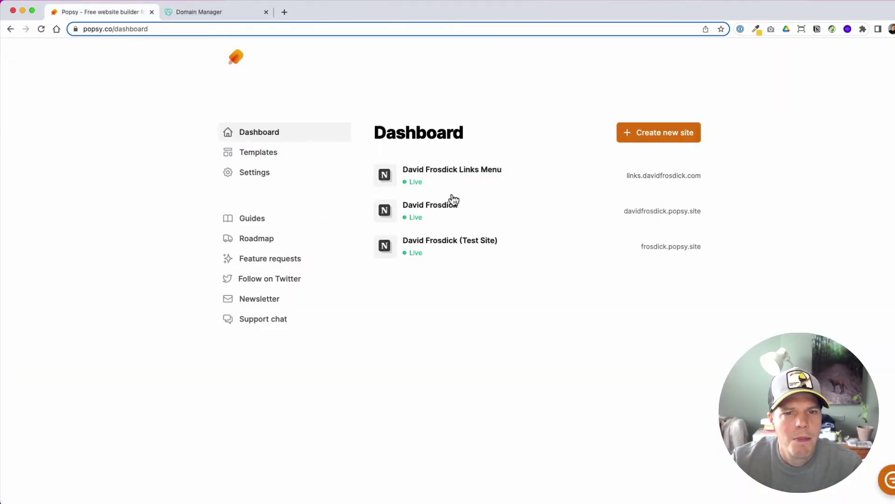
Return to Notion and open the duplicated Untitled template page from the sidebar.
key("super+Tab")
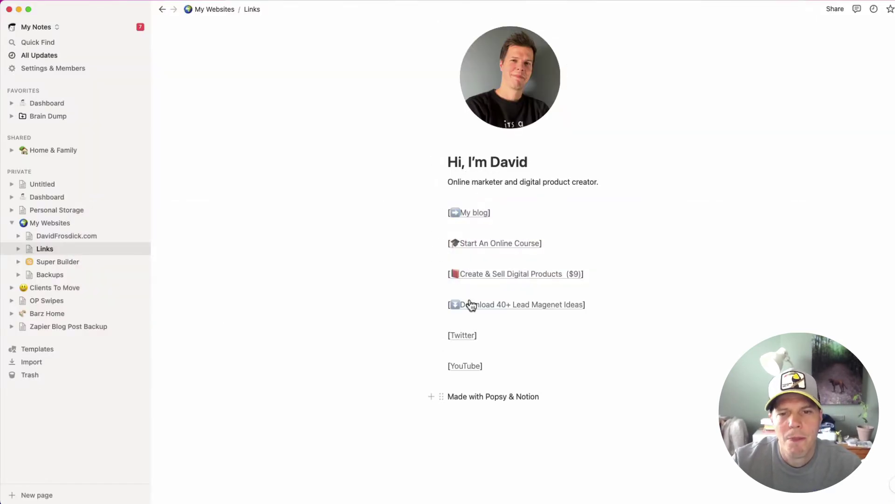
scroll(504, 367, "up", 2)
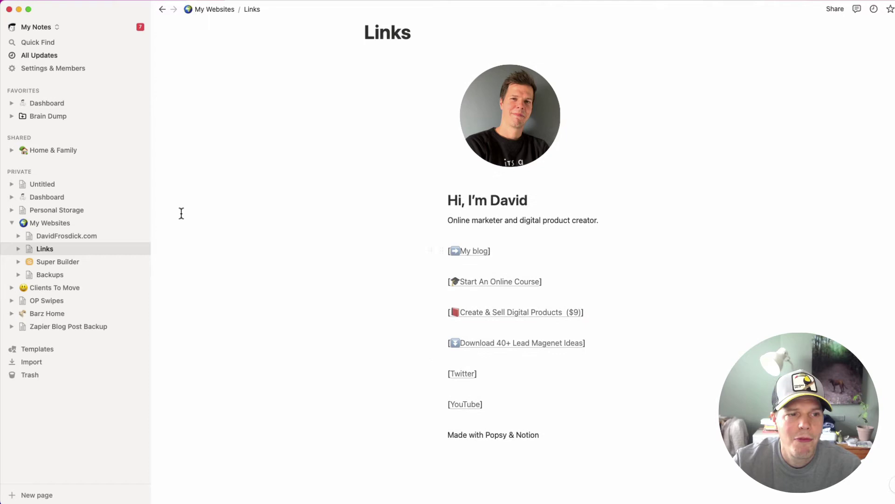
left_click(93, 184)
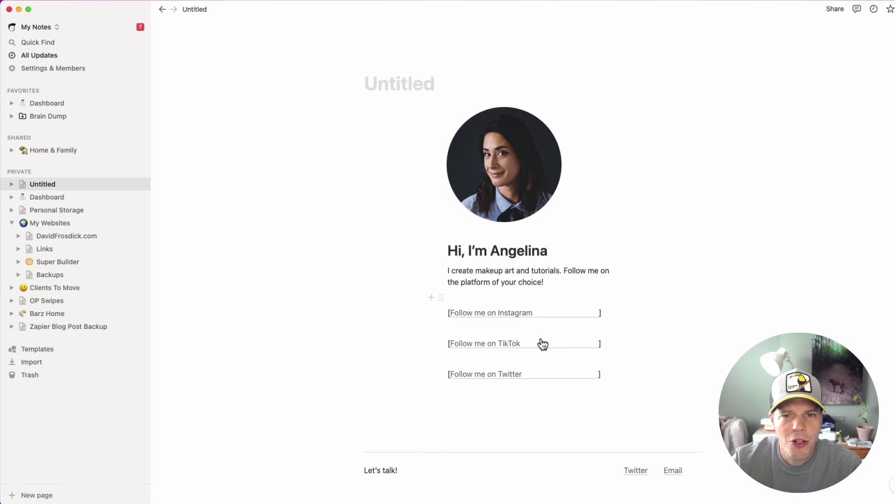
Replace the name in the heading so it reads "Hi, Test".
double_click(512, 251)
key("BackSpace")
key("BackSpace")
key("BackSpace")
key("BackSpace")
key("BackSpace")
key("BackSpace")
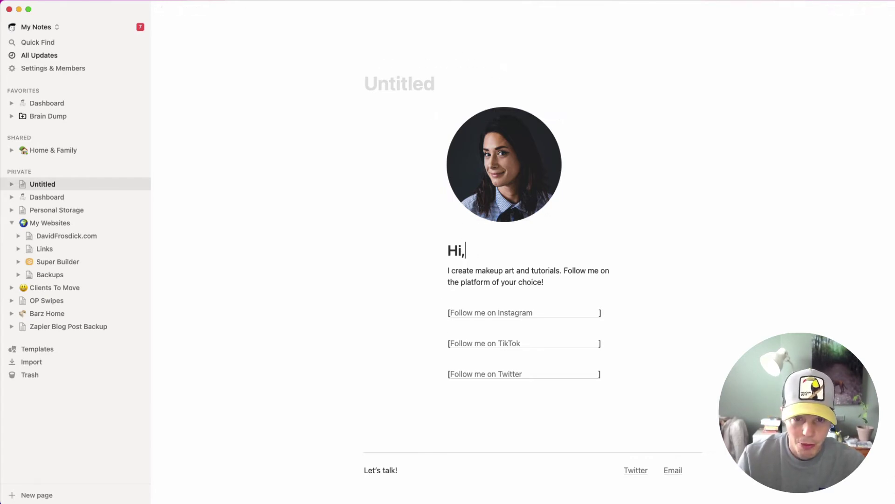
type("Tst")
key("BackSpace")
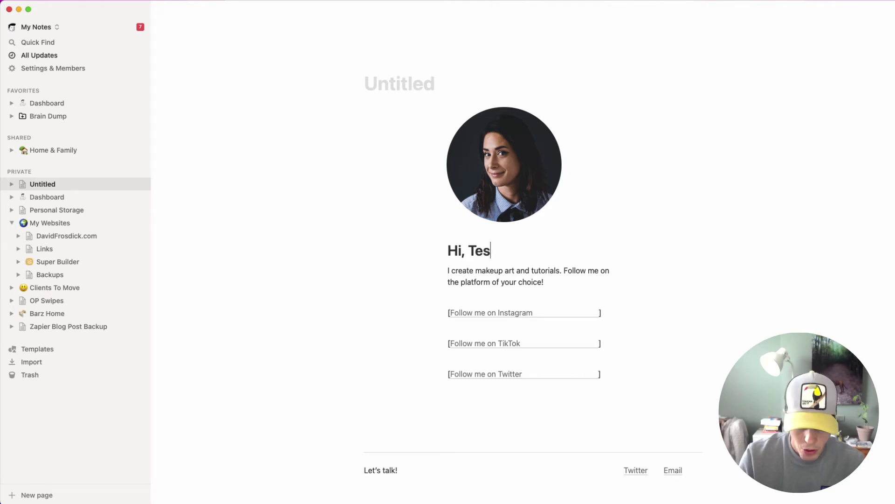
left_click(667, 160)
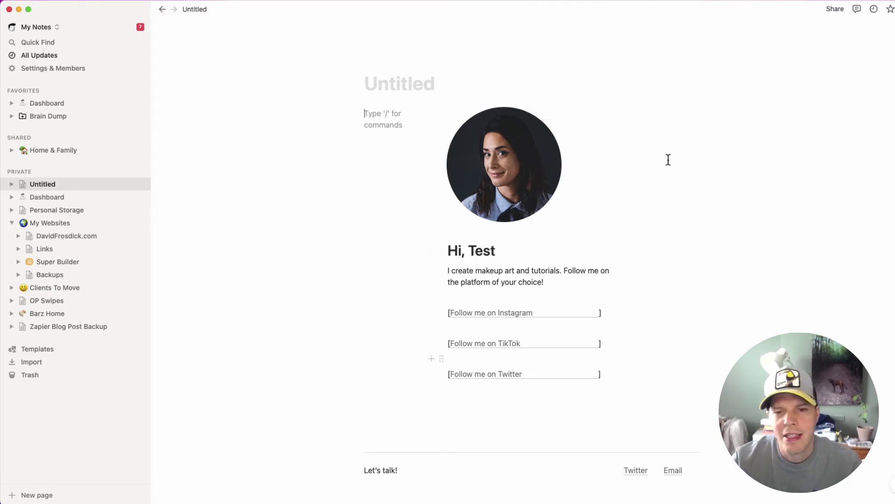
Share the page to the web with template duplication off, and copy its public link.
left_click(836, 9)
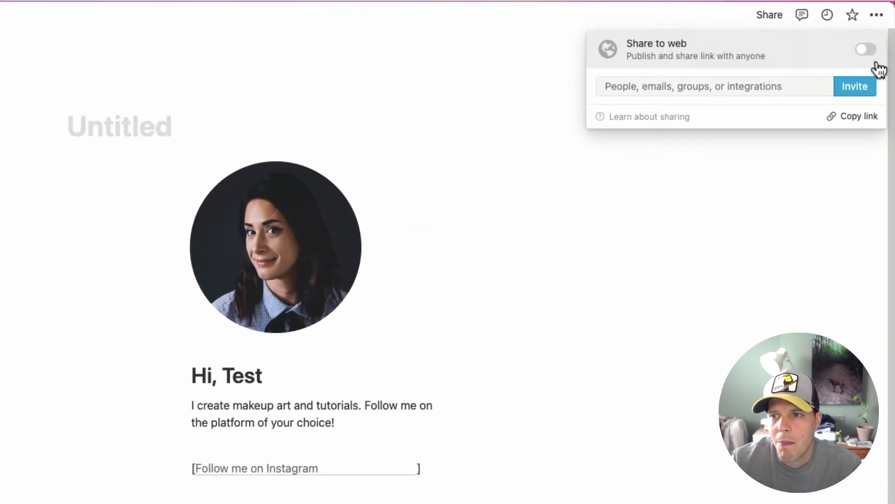
left_click(890, 28)
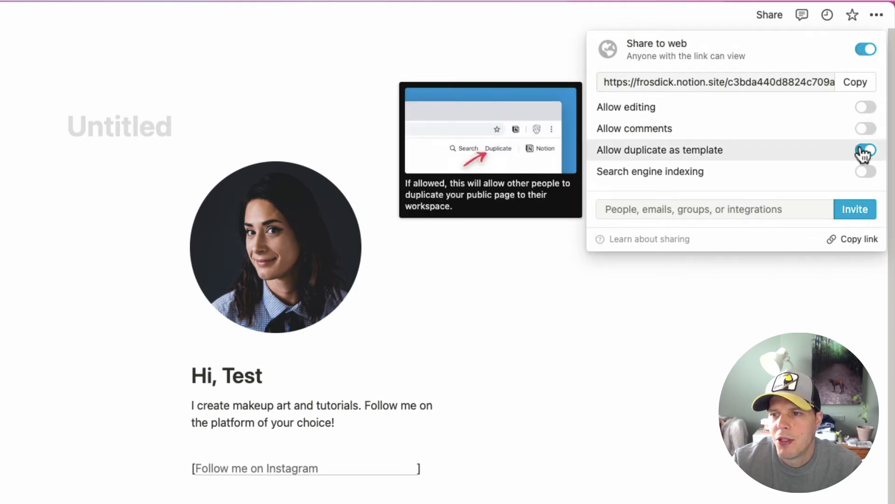
left_click(864, 150)
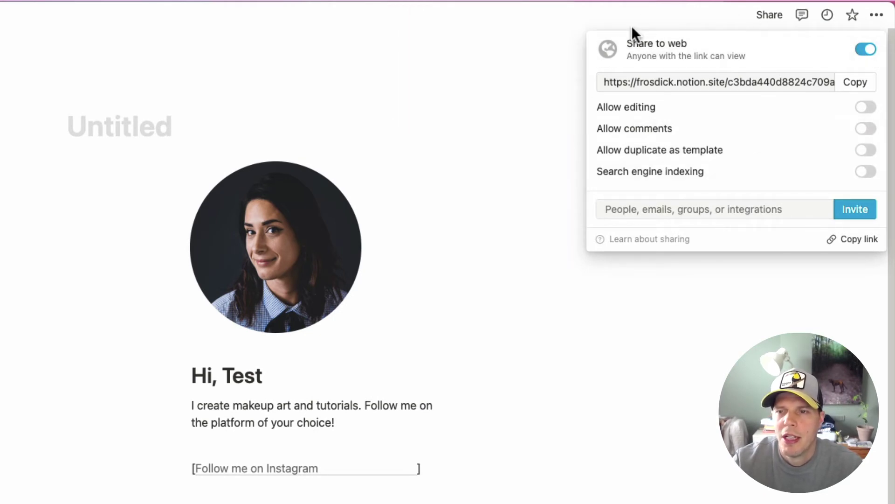
left_click(862, 85)
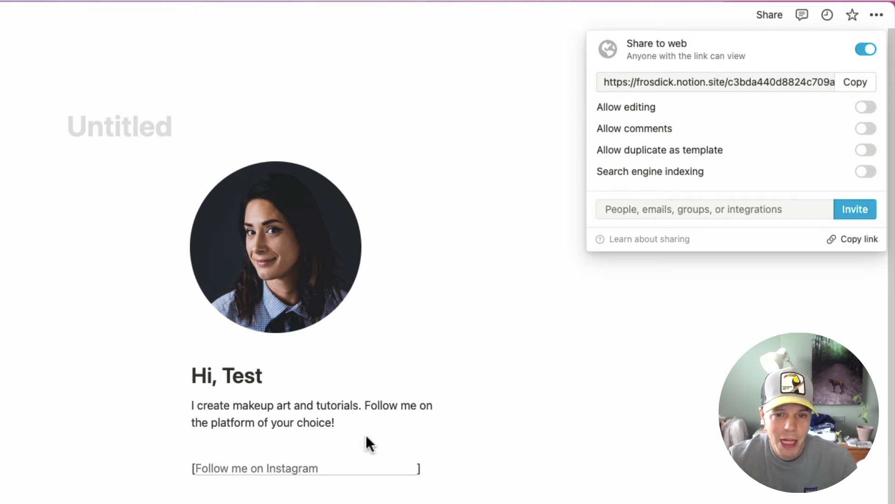
key("super+Tab")
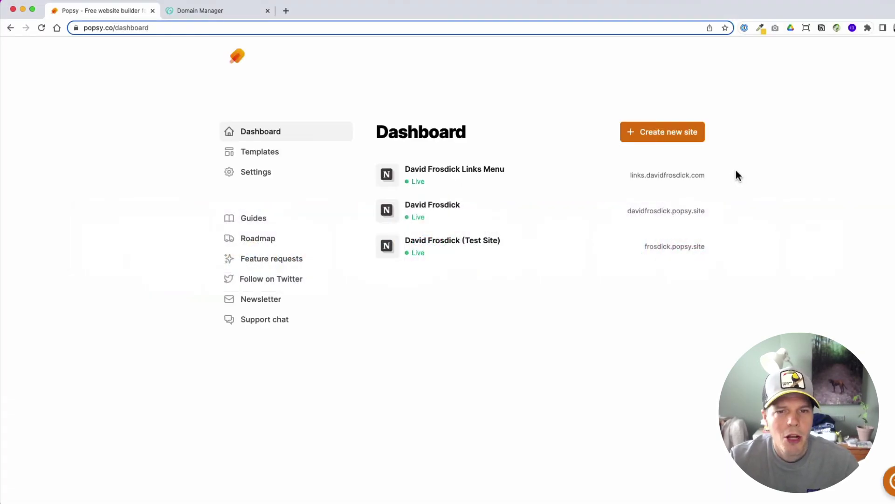
Create the Links Test site from the pasted Notion link, with site type Other.
left_click(688, 133)
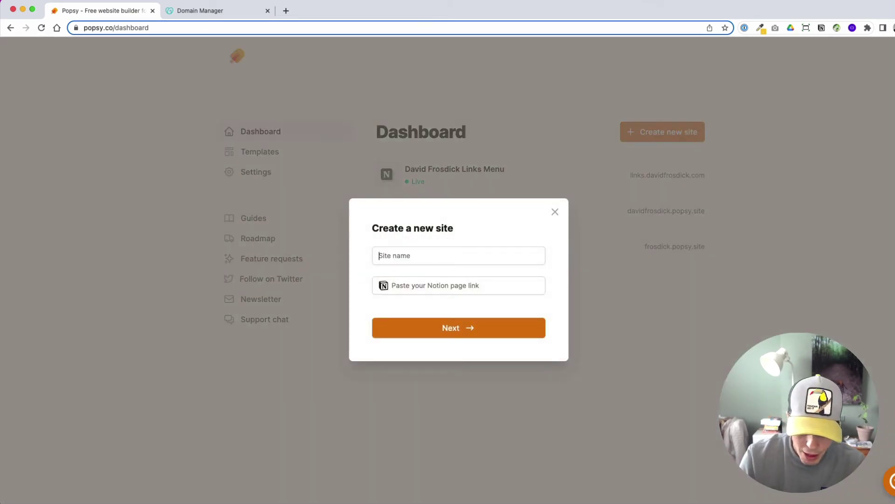
type("Links Test")
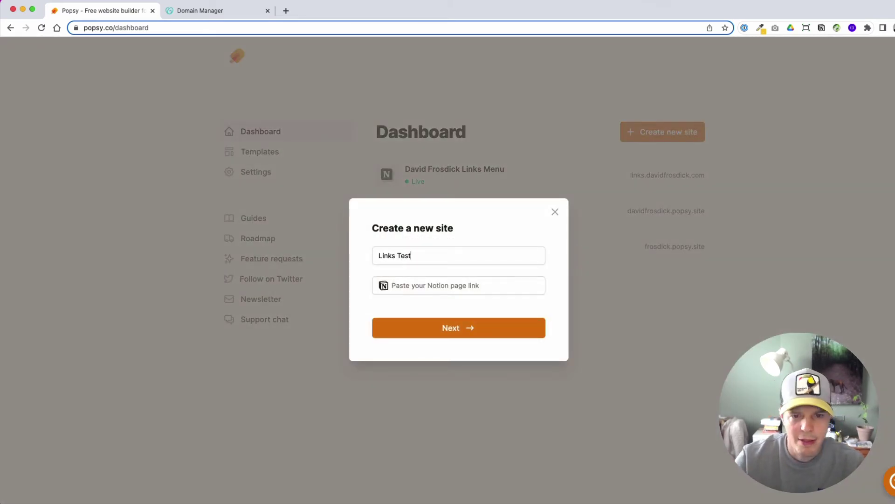
left_click(416, 282)
key("super+v")
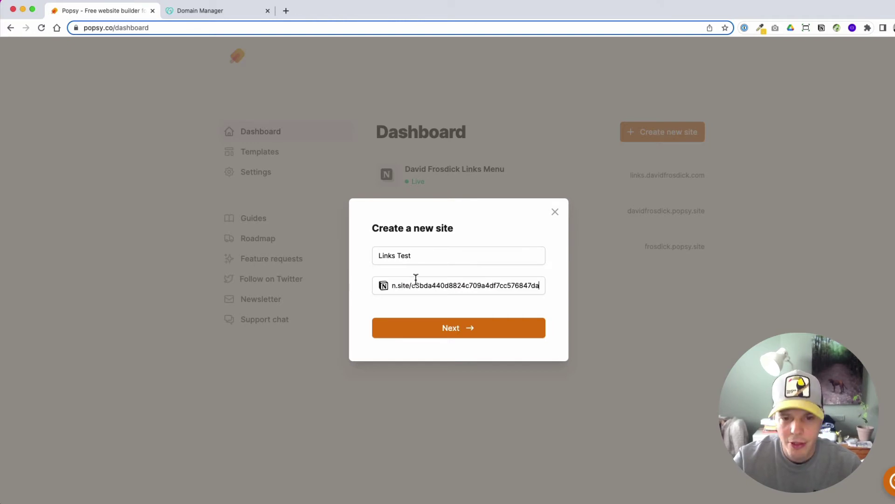
left_click(451, 328)
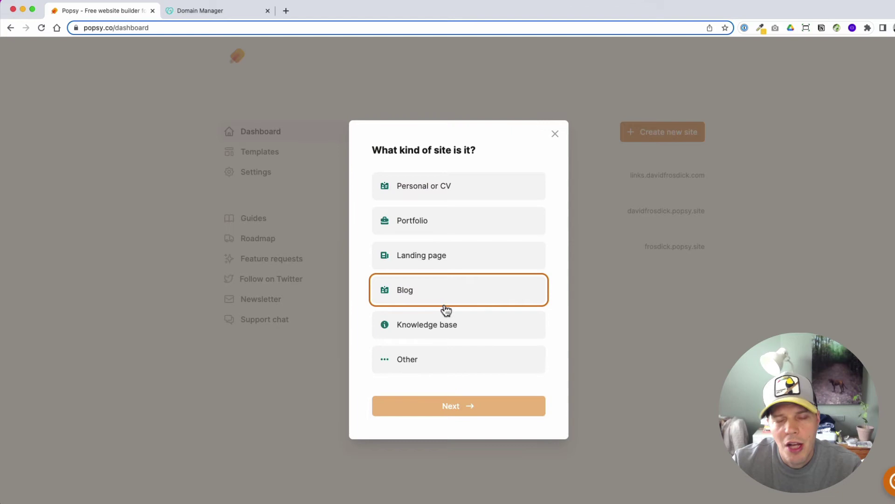
left_click(422, 366)
left_click(455, 410)
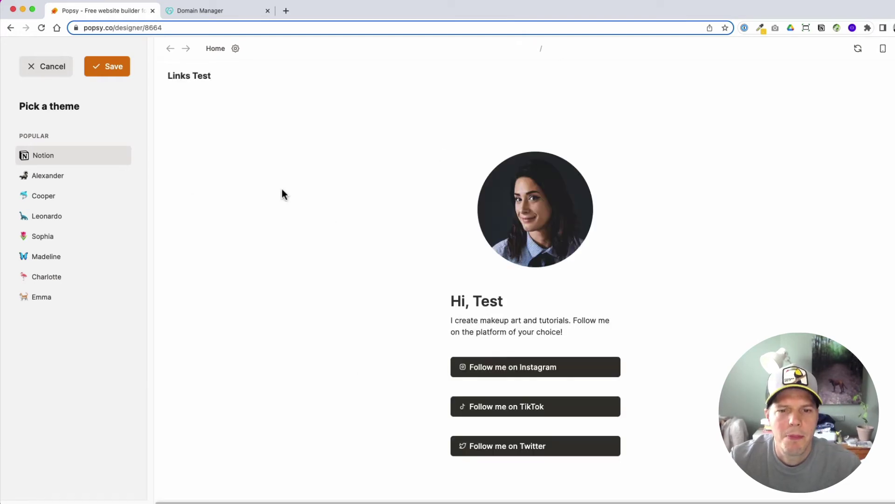
Compare the Alexander, Sophia, Madeline and Notion themes, then save Cooper as the theme.
scroll(494, 289, "down", 1)
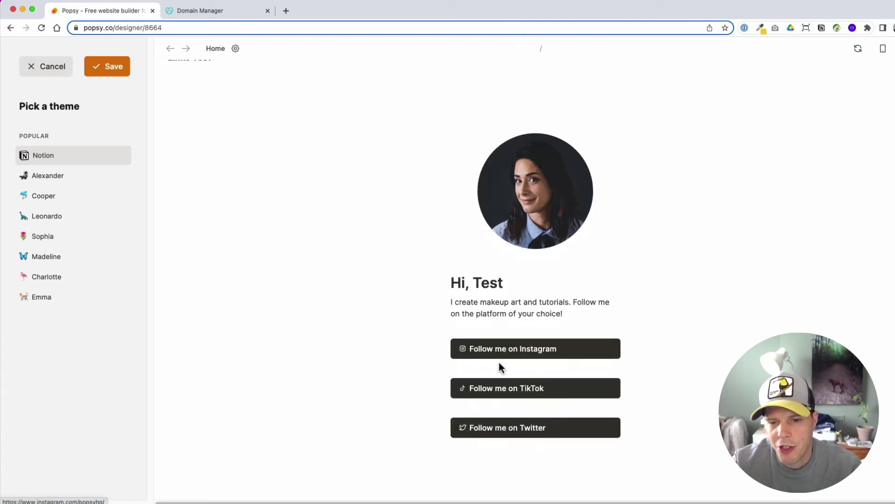
left_click(71, 180)
left_click(64, 199)
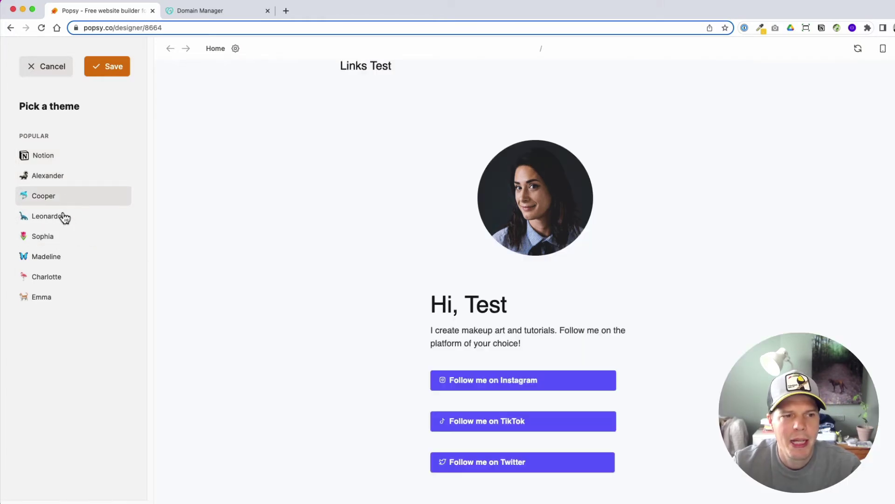
left_click(64, 217)
left_click(64, 240)
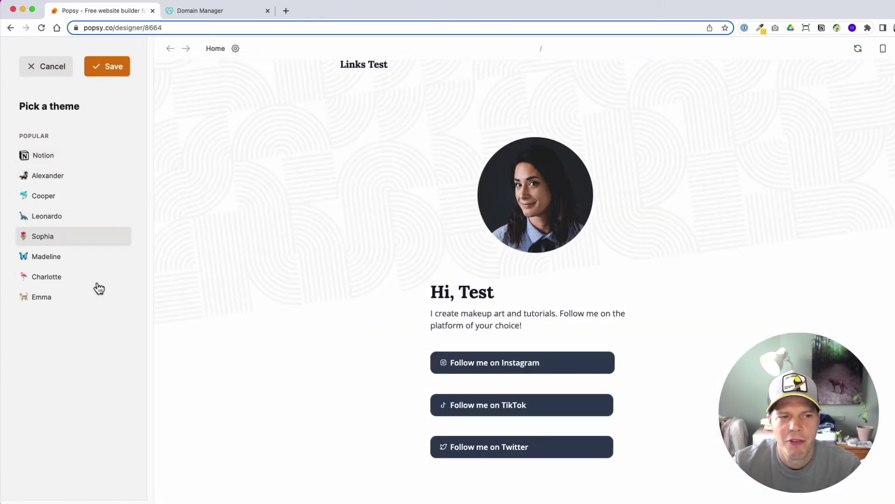
left_click(80, 266)
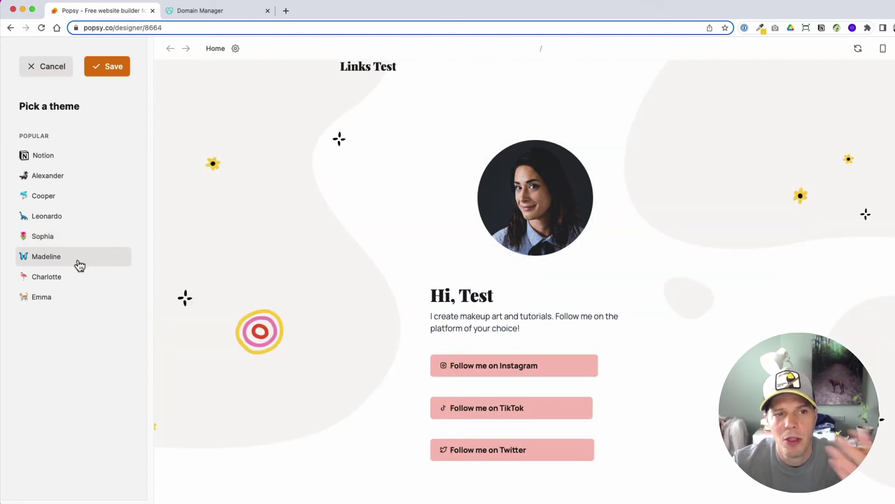
left_click(69, 177)
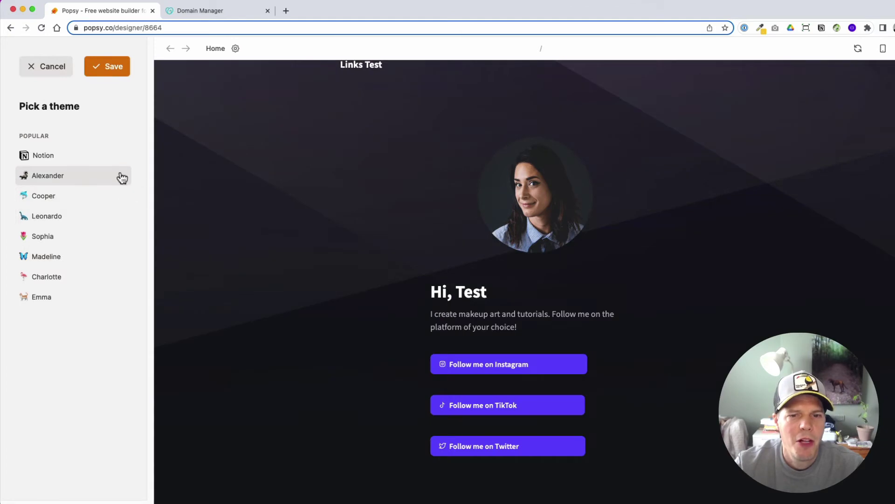
left_click(72, 156)
left_click(70, 198)
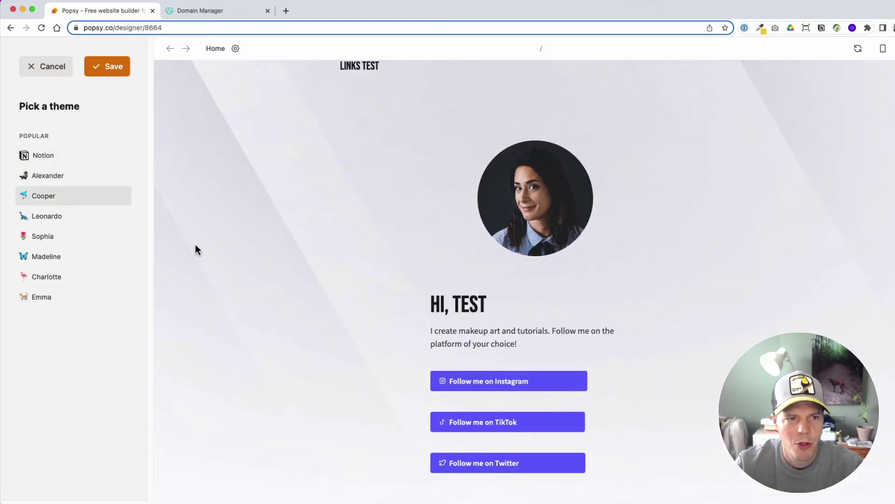
left_click(105, 75)
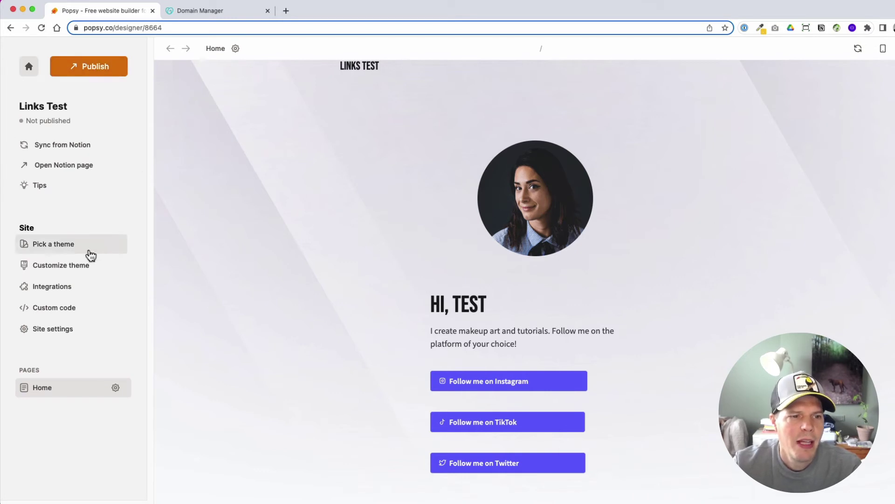
Open the background patterns and preview Alexander 2, Alexander 4, Cooper 2, Cooper 5 and Leonardo 1.
left_click(73, 264)
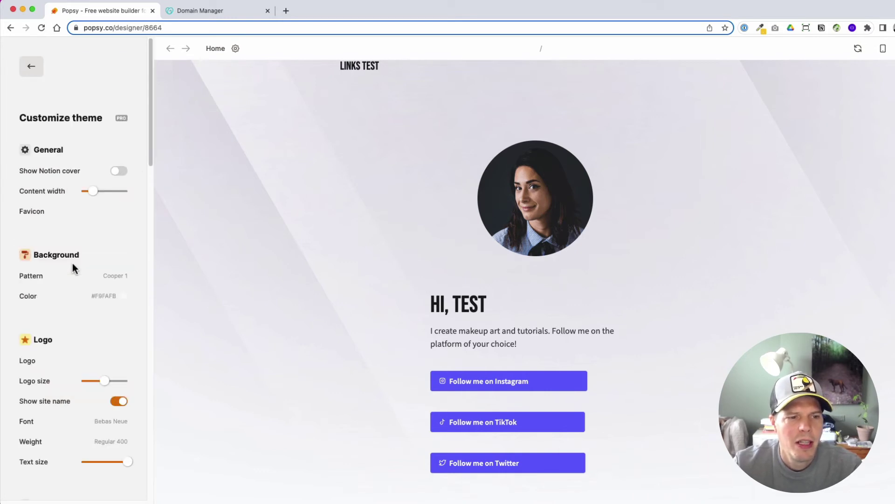
left_click(106, 280)
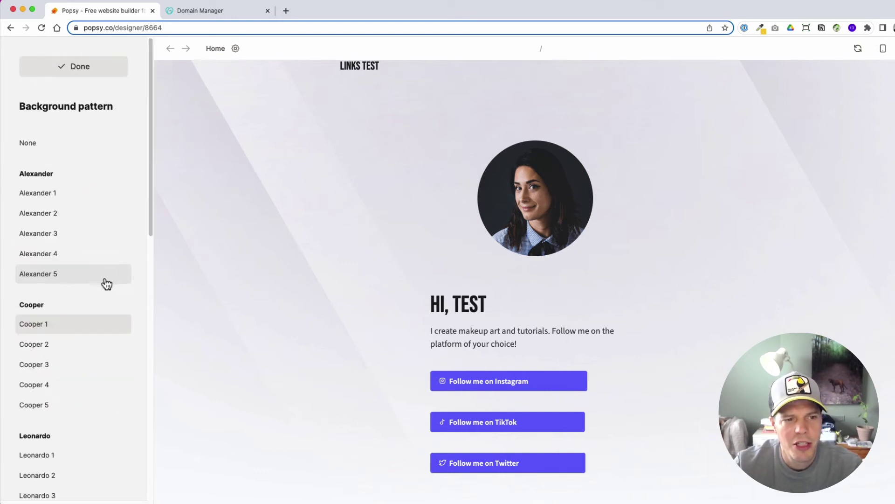
left_click(71, 216)
left_click(77, 254)
scroll(79, 297, "down", 3)
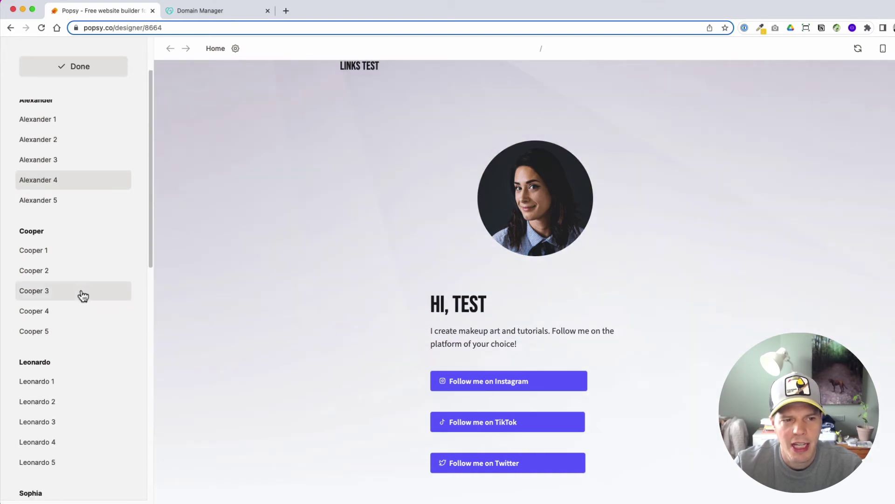
left_click(78, 272)
left_click(93, 332)
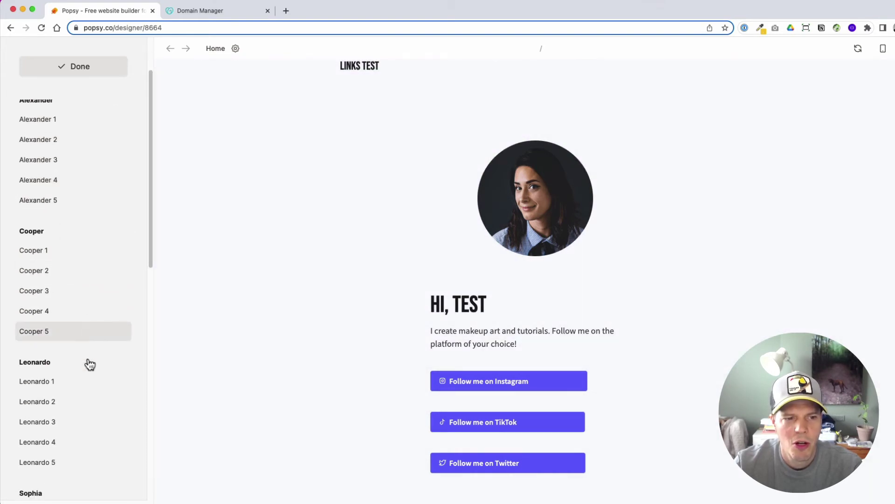
left_click(86, 381)
Preview the Madeline 5, Madeline 2, Charlotte 3, Charlotte 2, Madeline 4 and Emma 1, 3, 4 patterns.
scroll(86, 381, "down", 8)
scroll(79, 373, "down", 7)
left_click(82, 341)
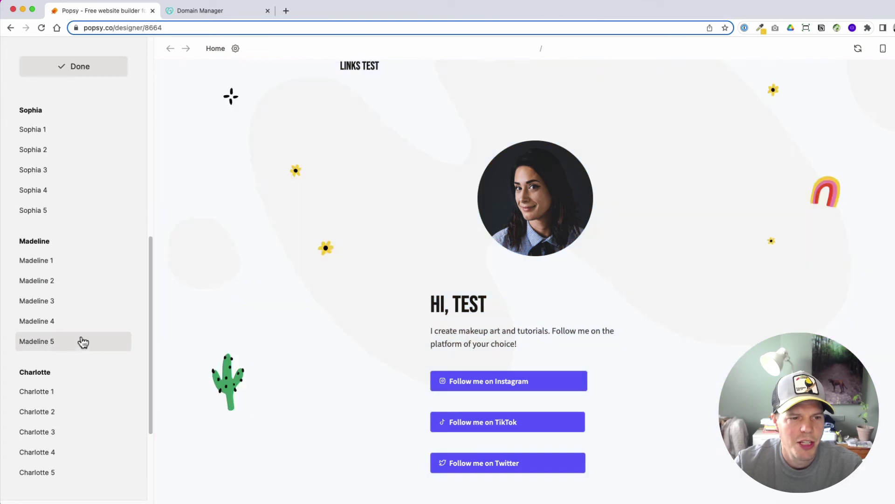
left_click(87, 282)
scroll(88, 286, "down", 6)
left_click(86, 285)
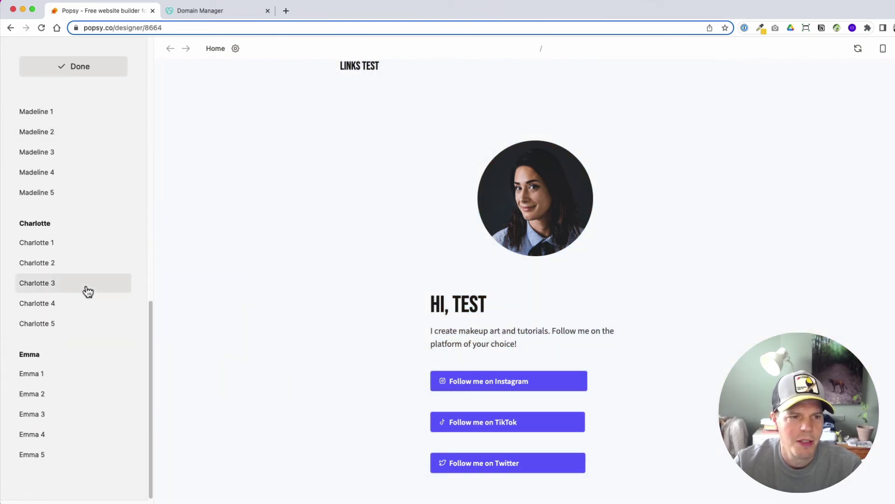
left_click(88, 260)
left_click(86, 174)
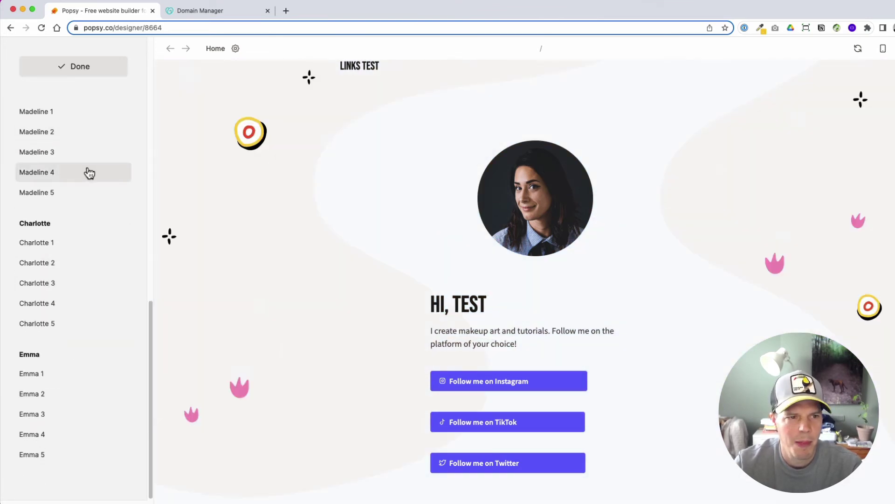
left_click(65, 376)
left_click(62, 414)
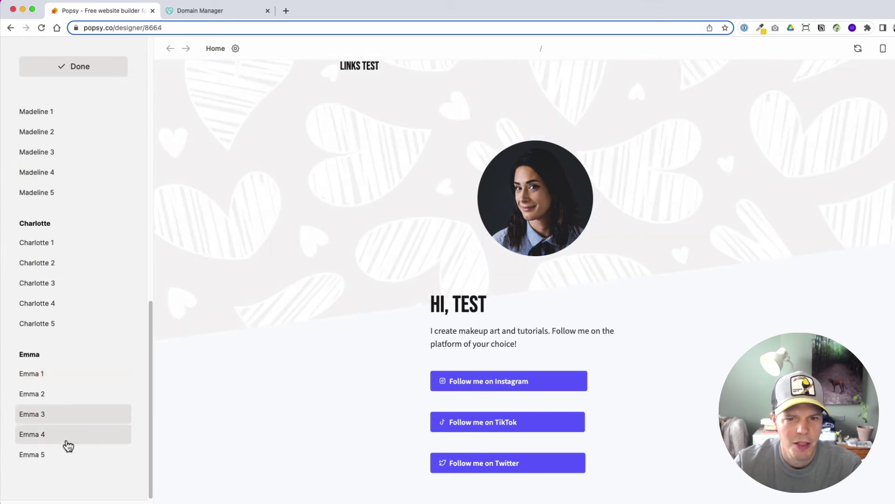
left_click(65, 436)
Choose the Alexander 2 background pattern and confirm it.
scroll(61, 373, "up", 3)
scroll(56, 294, "up", 10)
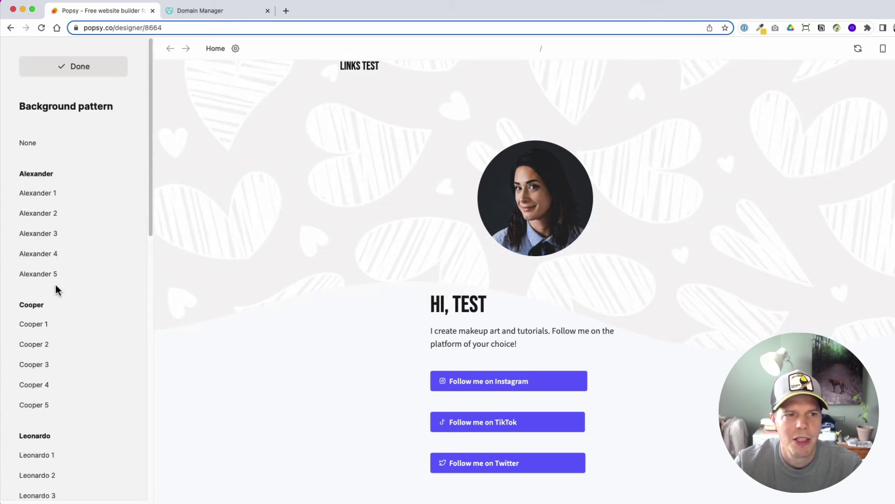
left_click(70, 213)
left_click(88, 76)
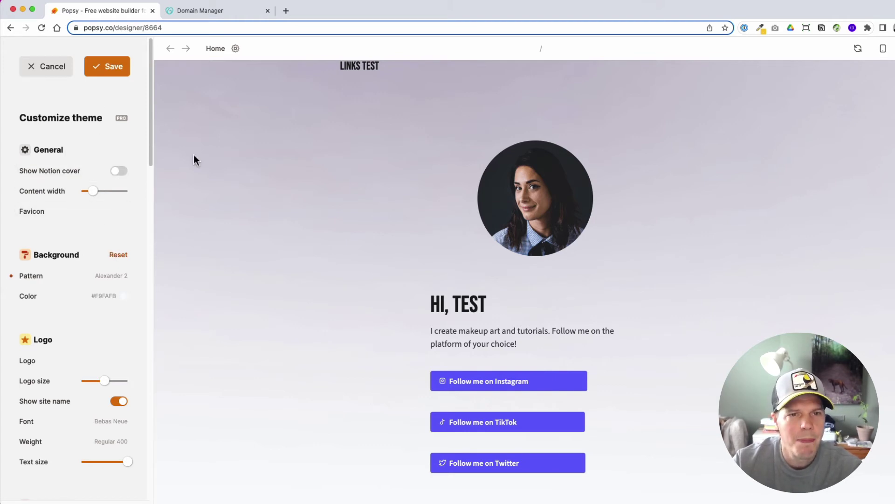
scroll(219, 173, "up", 1)
scroll(88, 345, "down", 8)
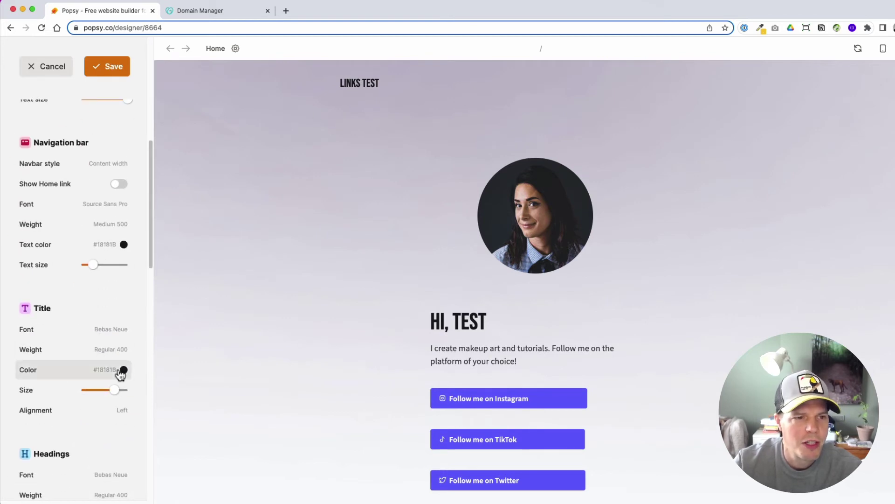
scroll(119, 370, "up", 3)
scroll(119, 373, "up", 3)
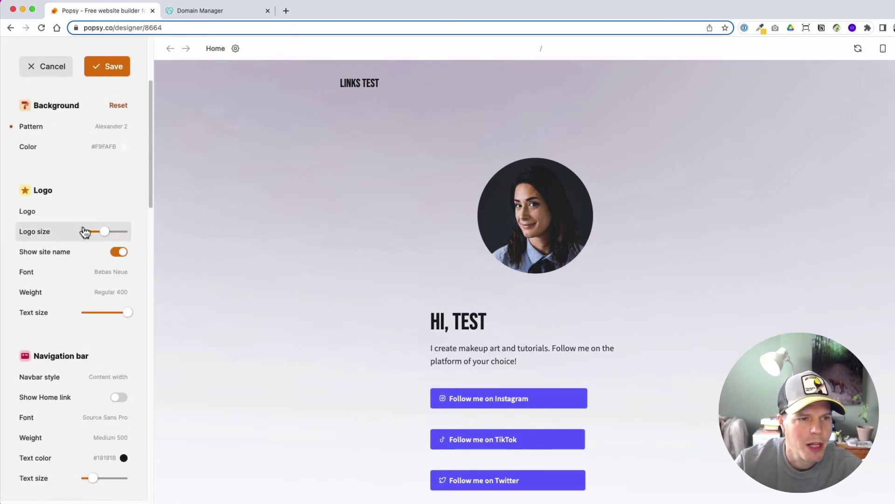
left_click(120, 253)
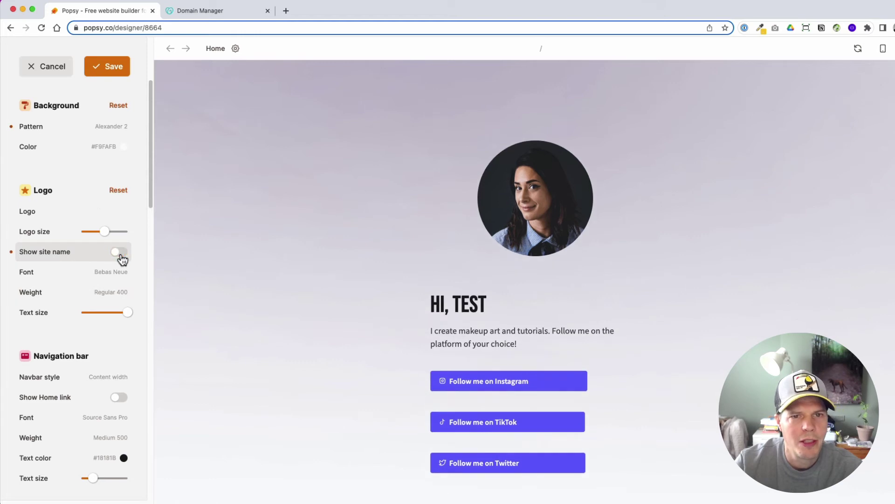
left_click(119, 254)
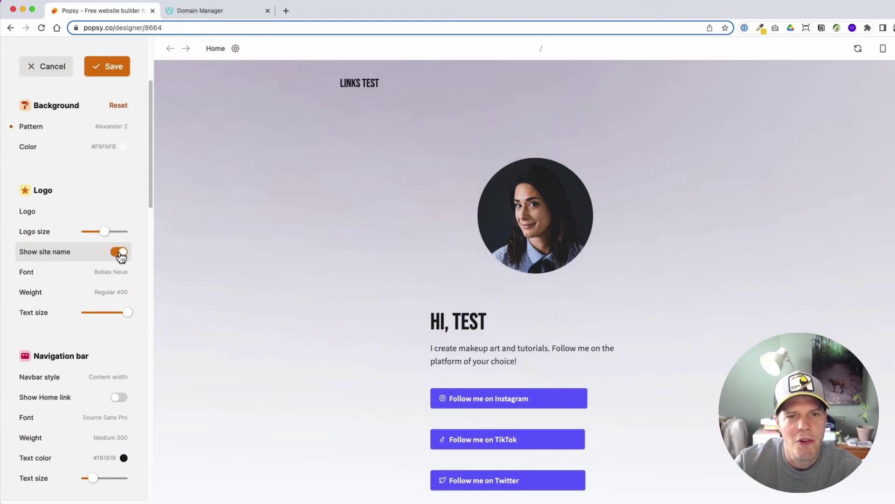
left_click(120, 253)
left_click(120, 254)
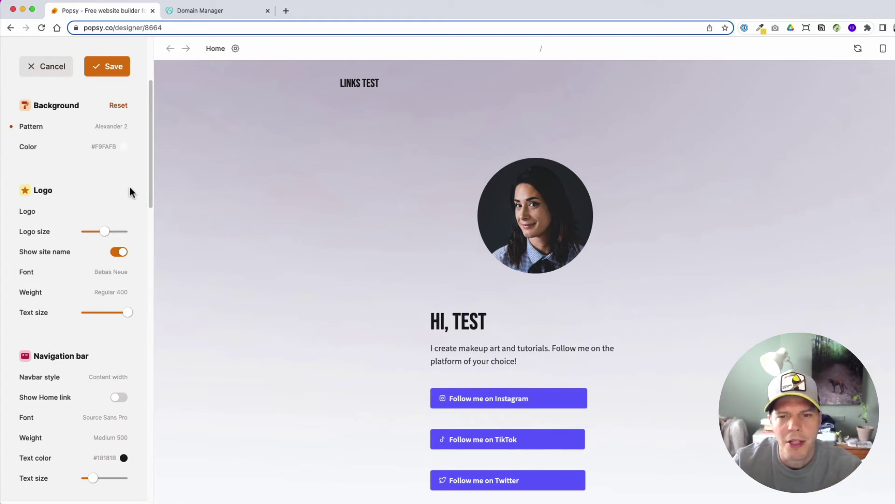
Save the theme customisations and scroll down through the site preview.
left_click(106, 69)
scroll(520, 301, "down", 4)
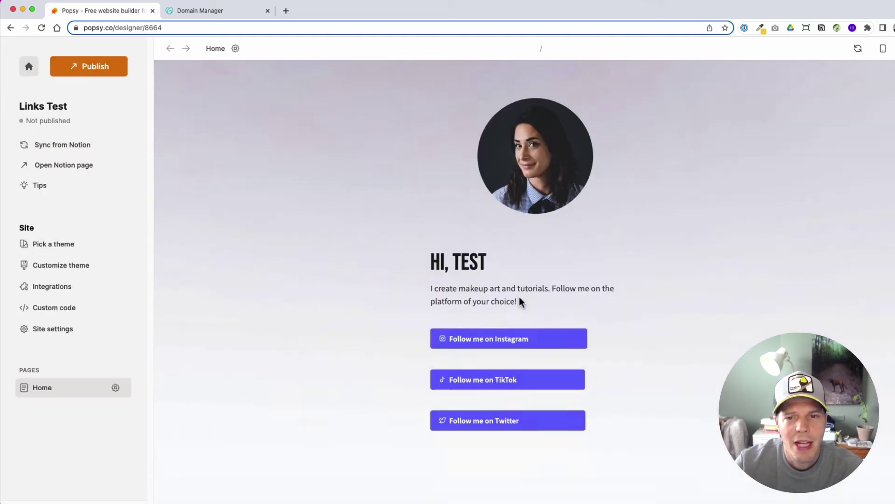
scroll(520, 301, "down", 3)
scroll(520, 300, "down", 2)
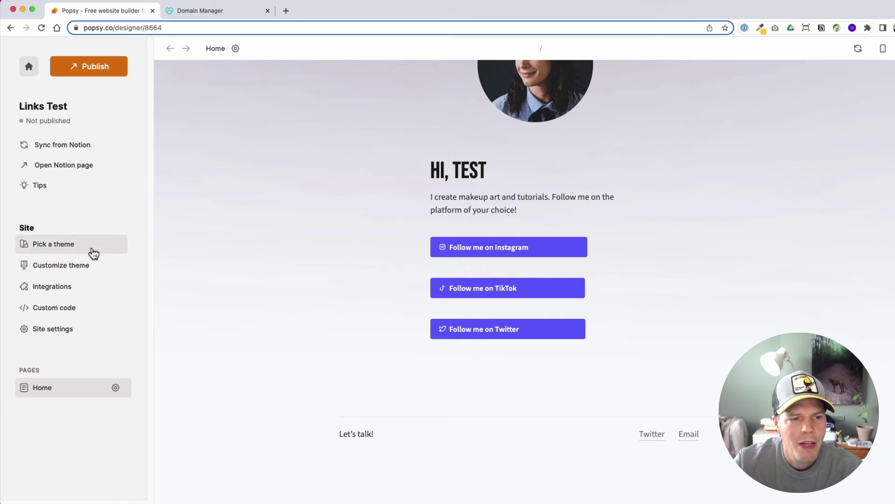
Start publishing and enter the creator's links subdomain as a custom domain instead of popsy.site.
left_click(96, 66)
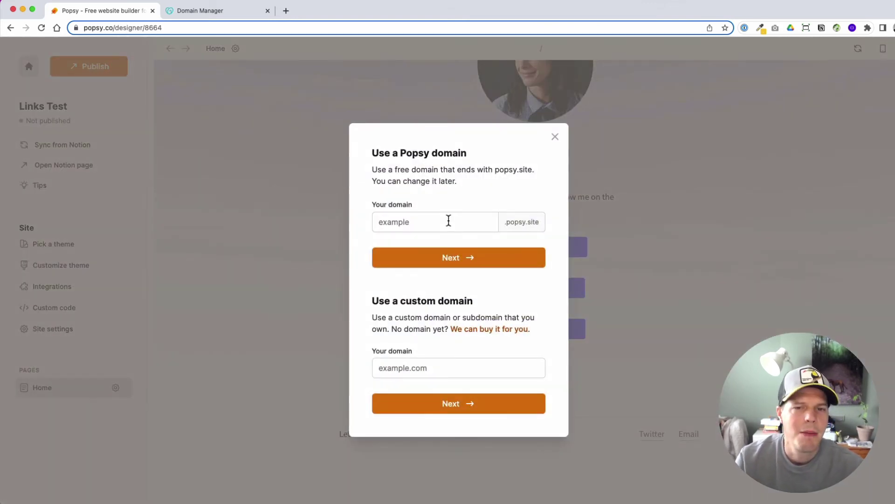
left_click(449, 220)
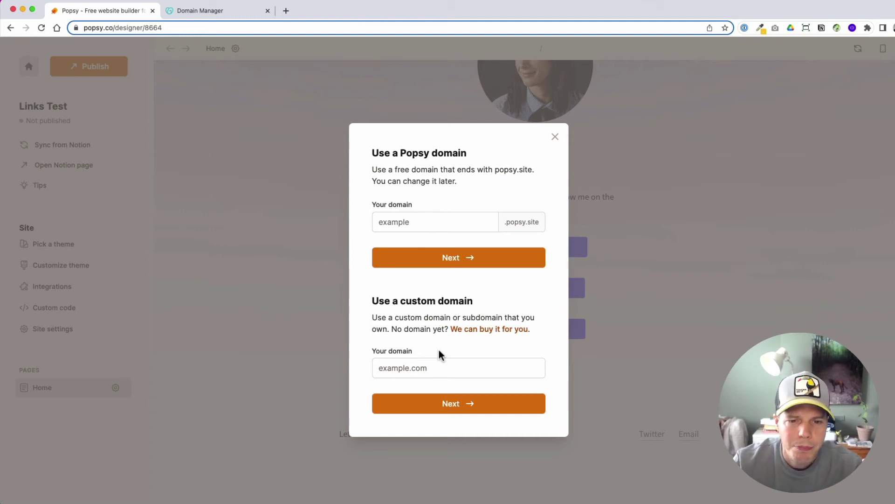
left_click(440, 368)
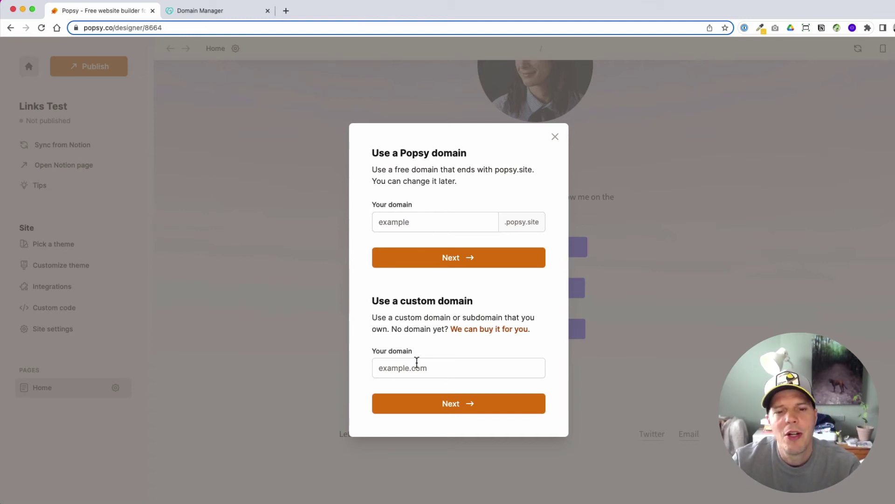
type("link")
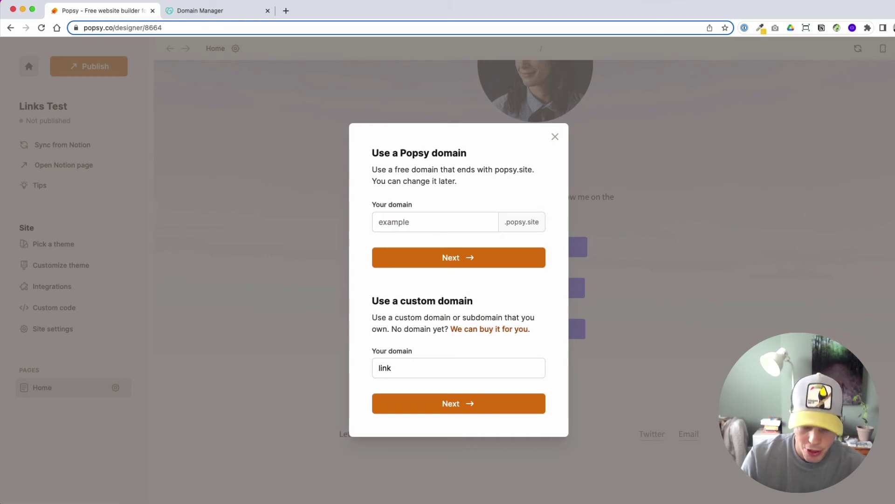
type("s.davidfrosdick.com")
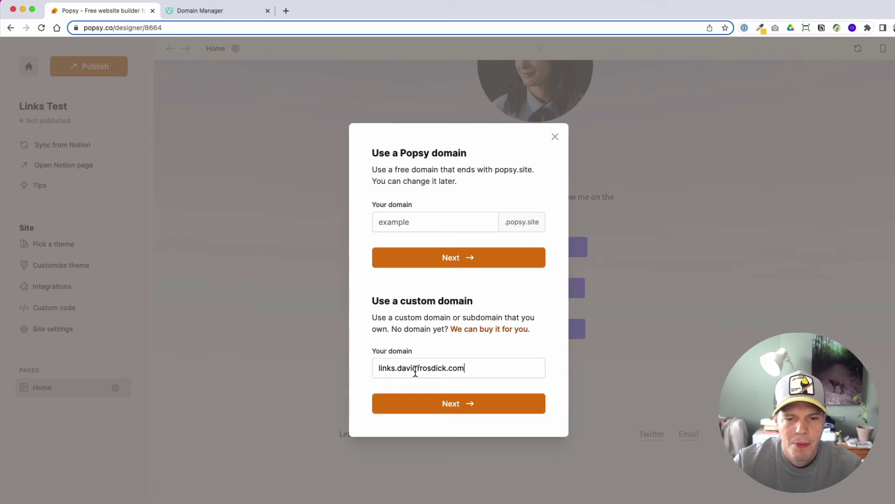
Prefix the subdomain with 'test' to make it testlinks, then choose GoDaddy as the registrar.
left_click(380, 368)
type("test")
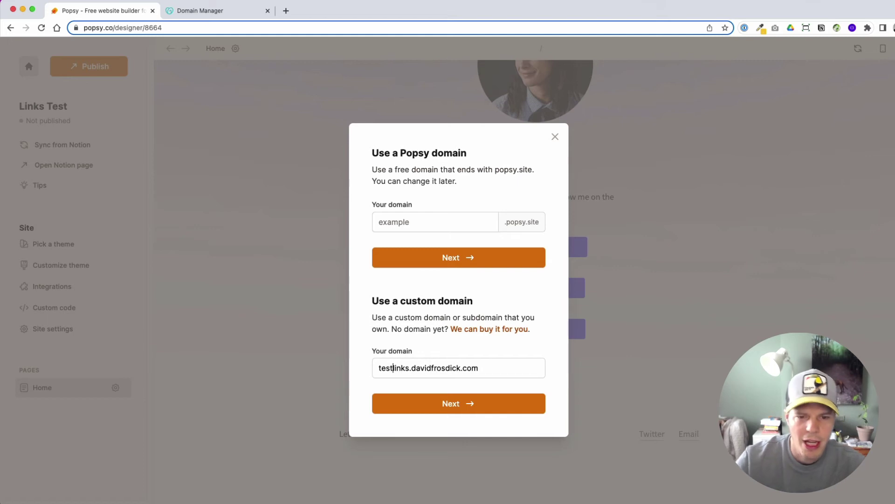
left_click(423, 401)
left_click(449, 189)
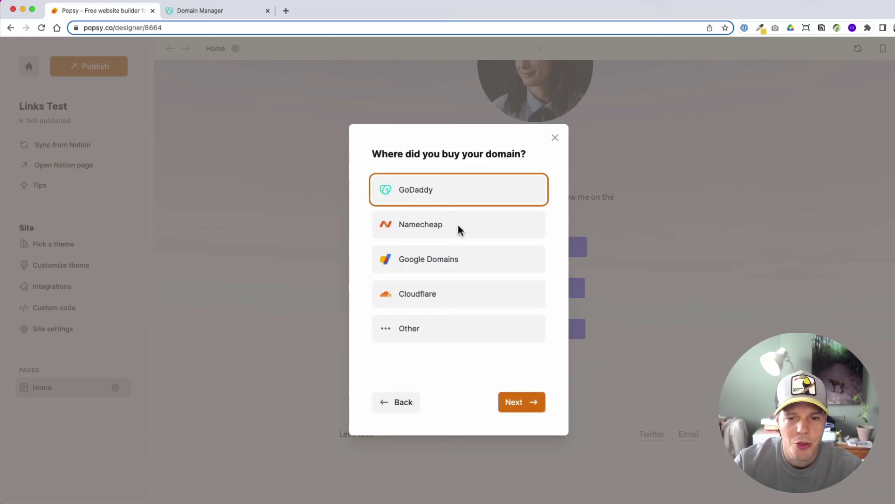
Continue to the DNS setup showing the A record testlinks → 213.188.210.210.
left_click(521, 403)
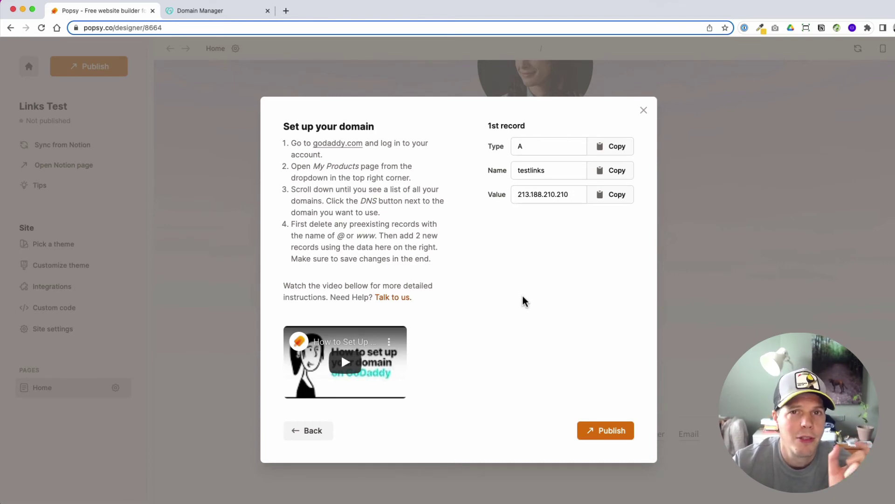
Open the domain's DNS records in GoDaddy and compare the existing links record with Popsy's instructions.
left_click(201, 11)
scroll(405, 328, "down", 8)
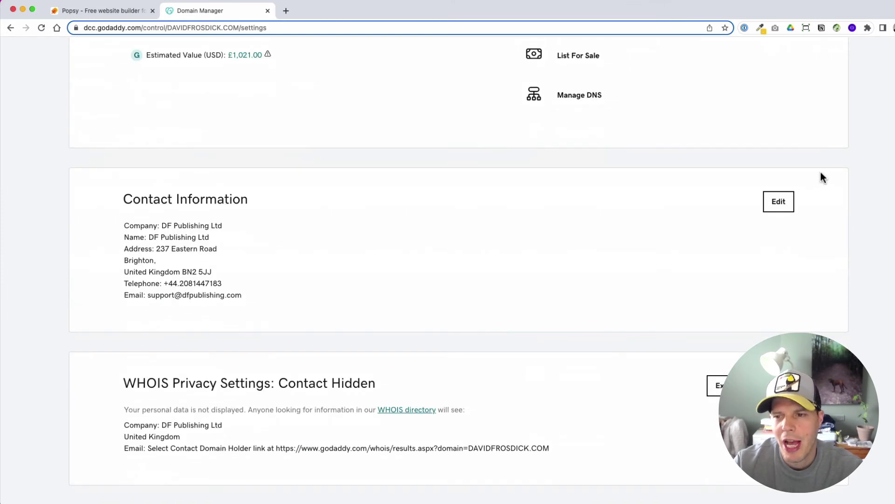
scroll(822, 177, "down", 7)
left_click(550, 252)
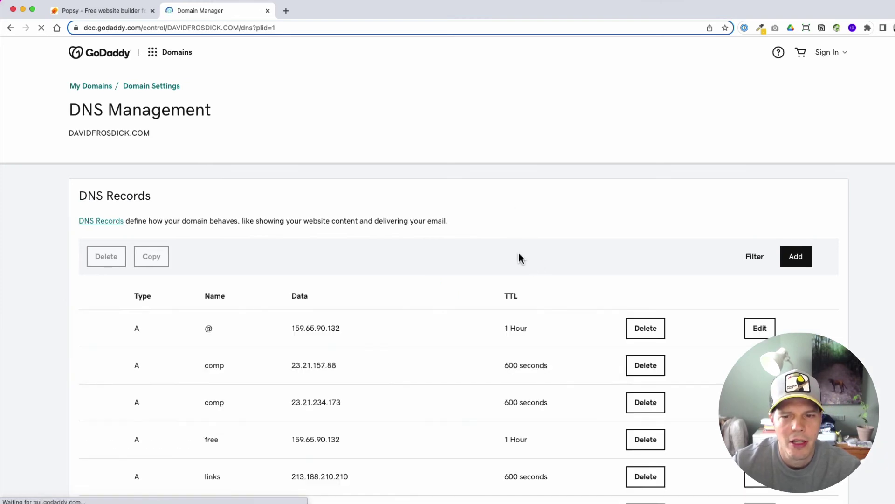
scroll(666, 304, "down", 7)
scroll(666, 304, "up", 5)
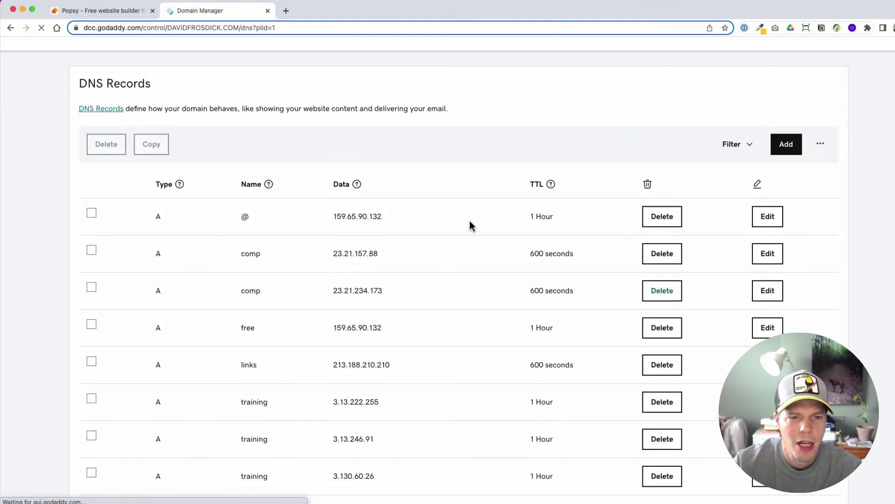
scroll(452, 247, "down", 2)
left_click_drag(150, 304, 384, 304)
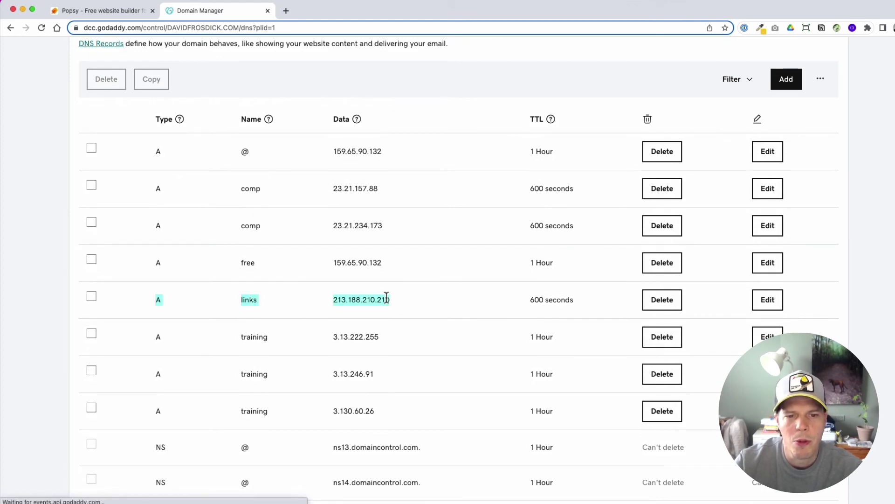
left_click(111, 16)
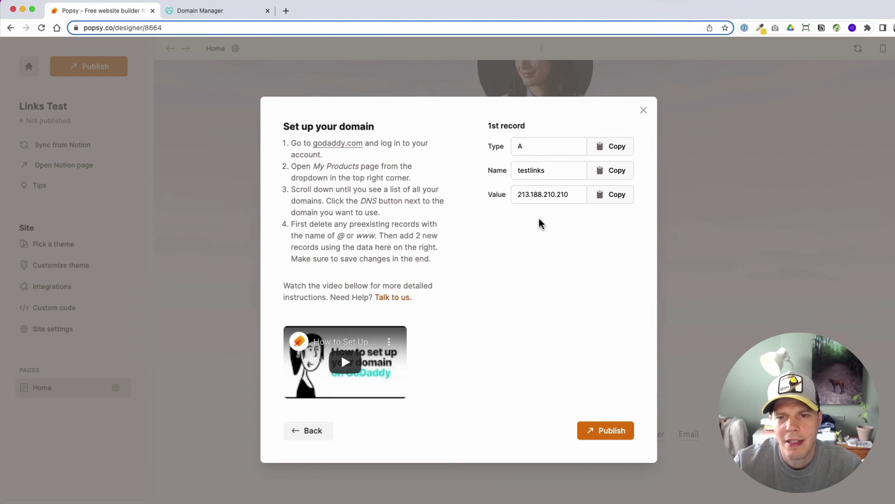
left_click(238, 15)
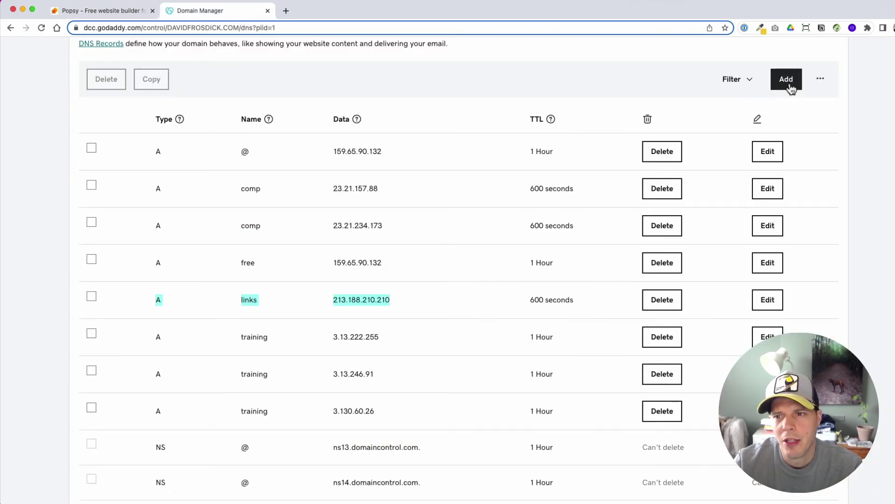
Add a new A record in GoDaddy and paste testlinks from Popsy as its name.
left_click(788, 83)
left_click(163, 162)
left_click(150, 182)
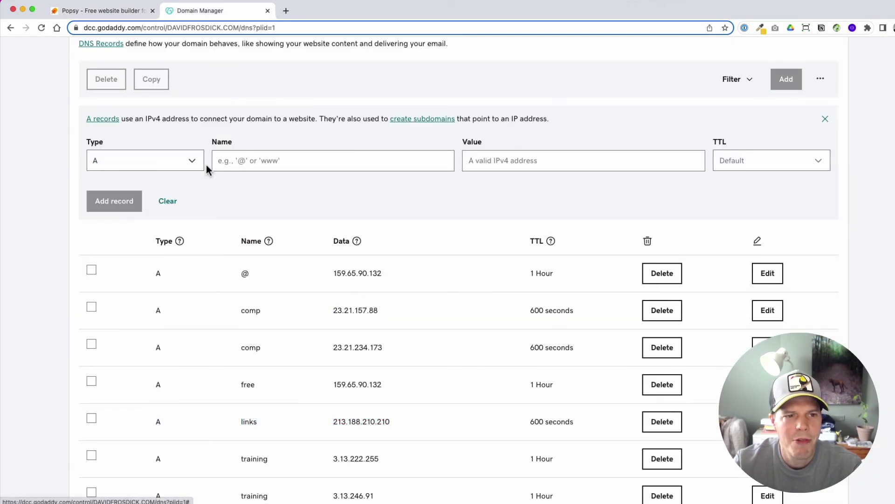
left_click(112, 11)
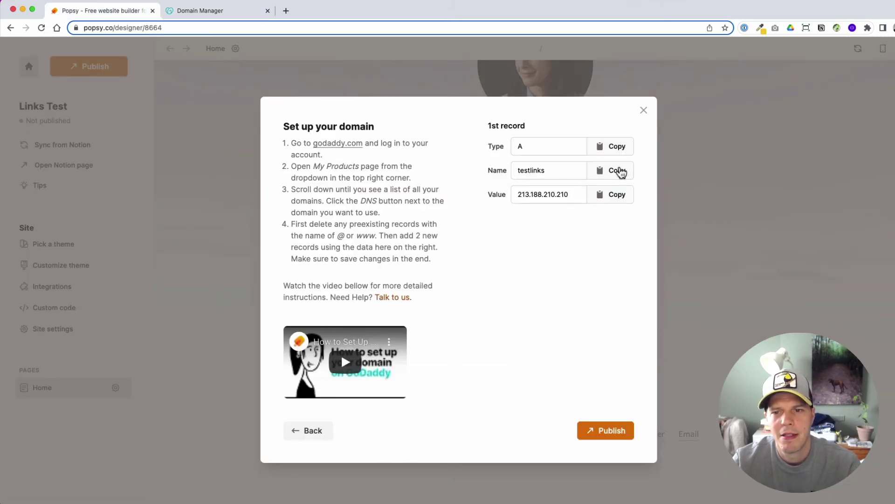
left_click(611, 171)
left_click(226, 12)
left_click(268, 169)
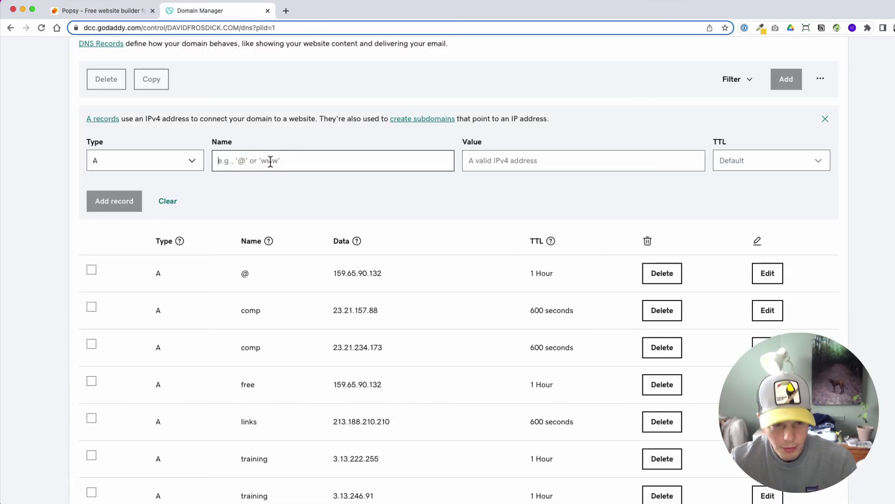
key("super+v")
Paste 213.188.210.210 from Popsy as the record value, then return to Popsy's setup dialog.
left_click(103, 10)
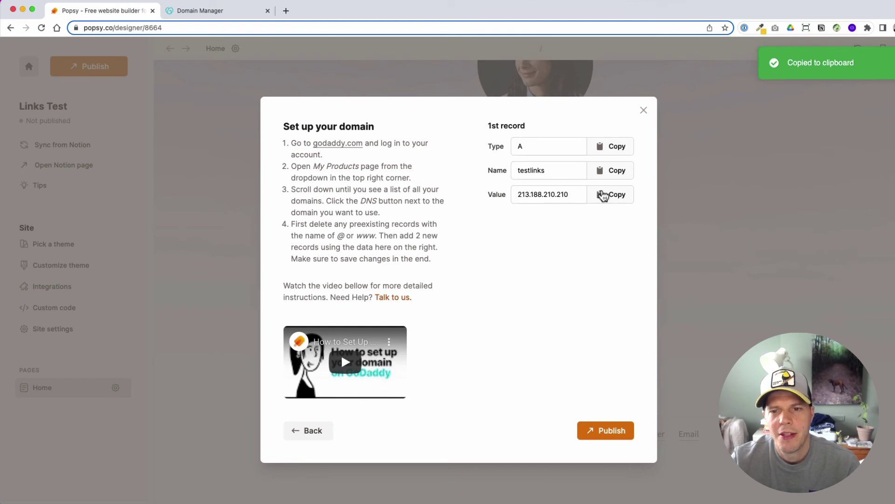
left_click(606, 194)
left_click(204, 14)
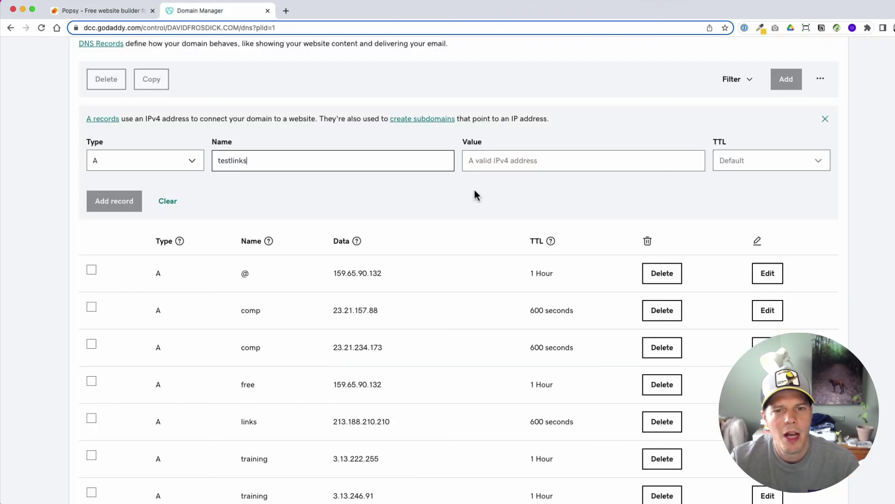
left_click(531, 161)
key("super+v")
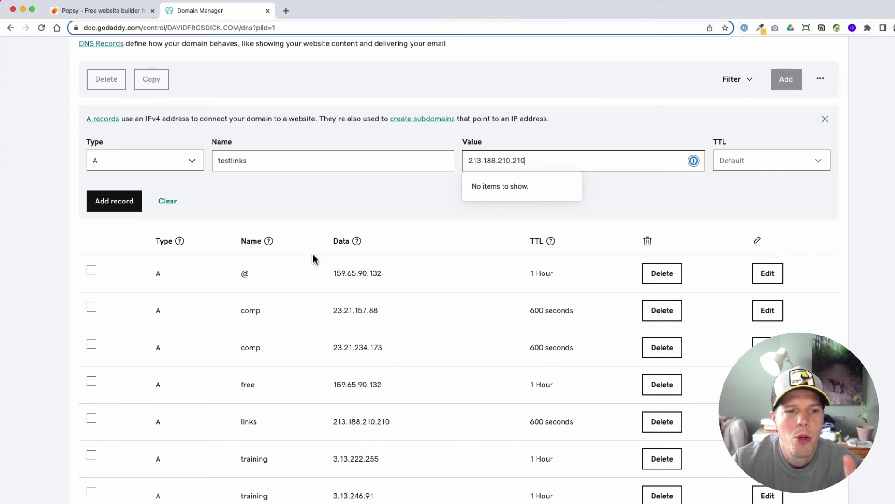
left_click(339, 309)
scroll(339, 310, "up", 3)
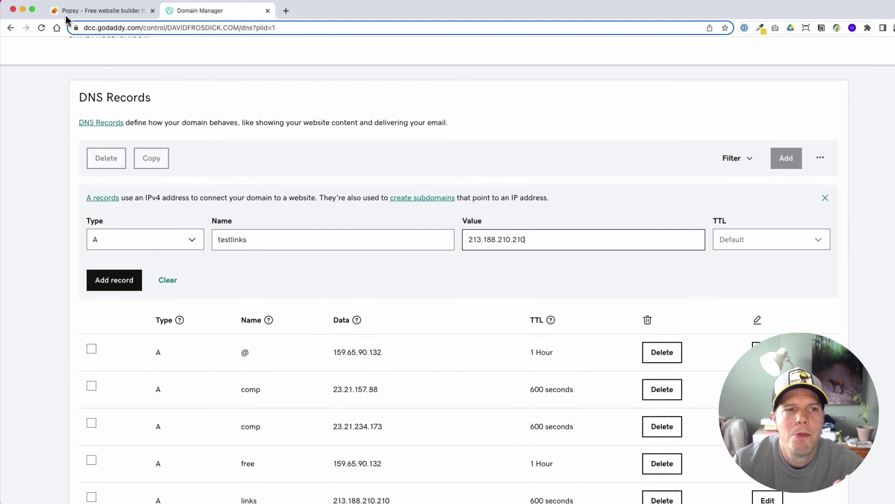
left_click(99, 11)
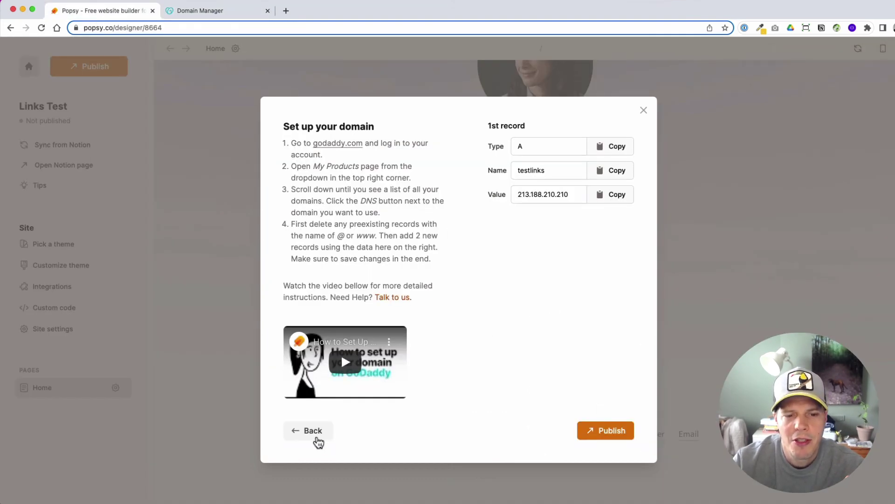
Back out of and close the domain setup, then open the Links Menu site from the dashboard.
left_click(318, 439)
left_click(394, 403)
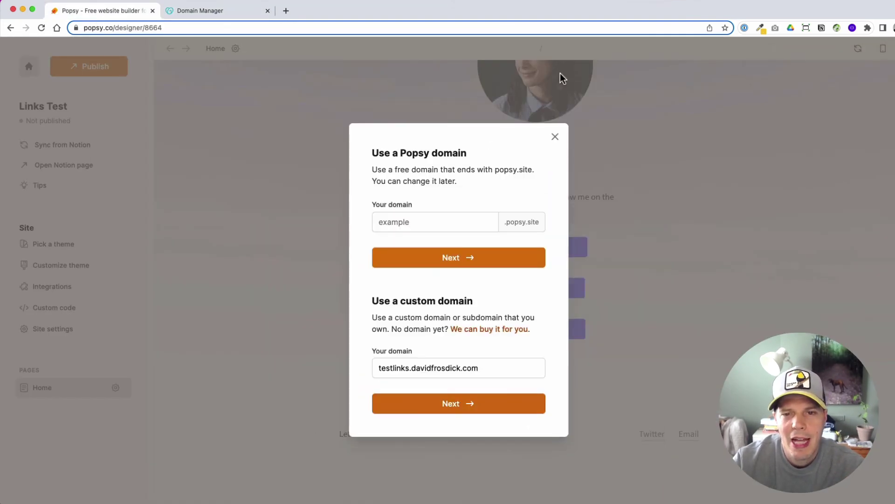
left_click(555, 137)
left_click(31, 66)
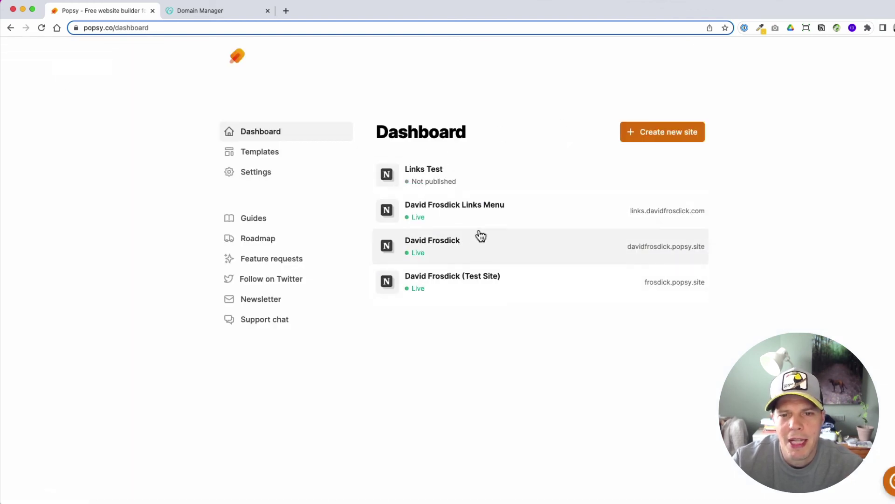
left_click(493, 214)
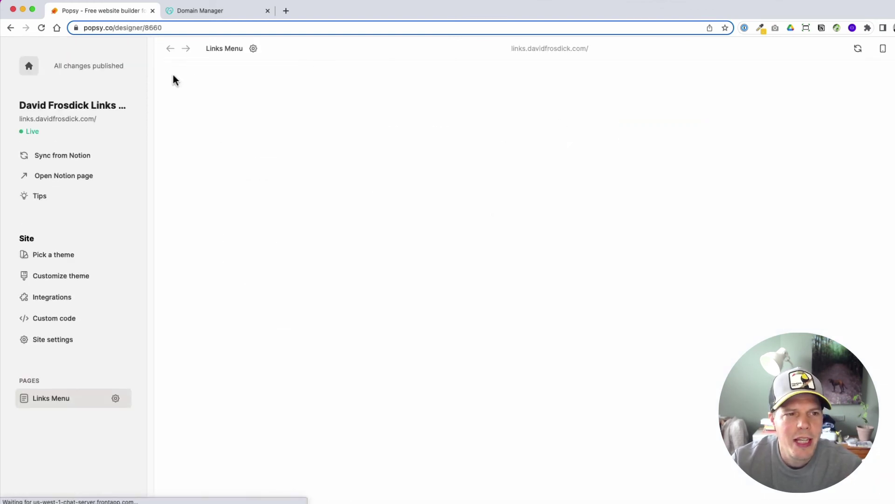
Open the published Links Menu page, discard the unsaved GoDaddy A record, and view the live page.
left_click(524, 49)
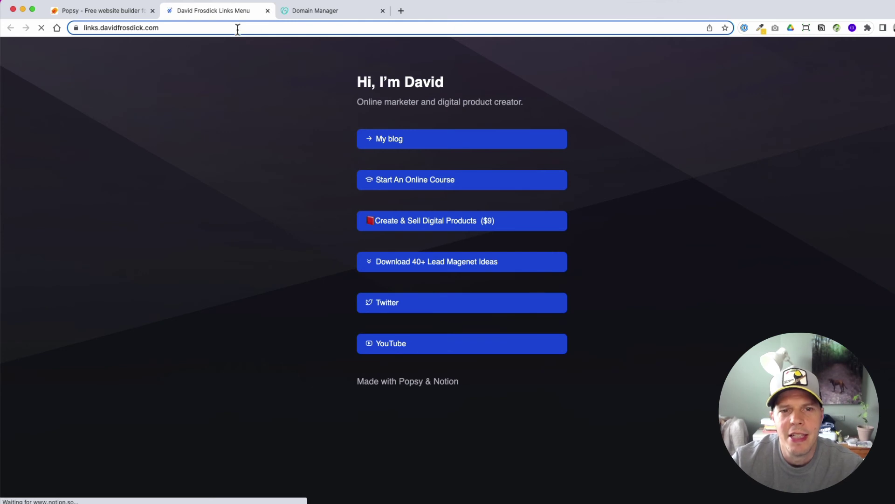
left_click(320, 12)
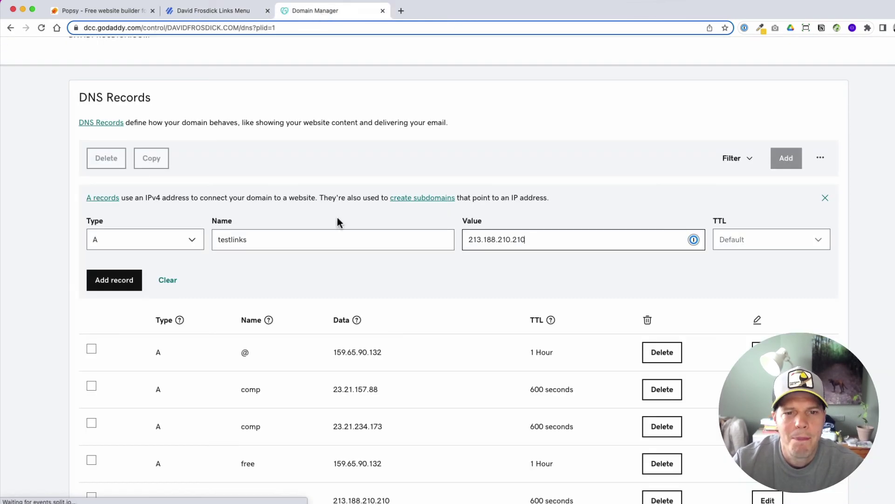
left_click(825, 198)
left_click(228, 14)
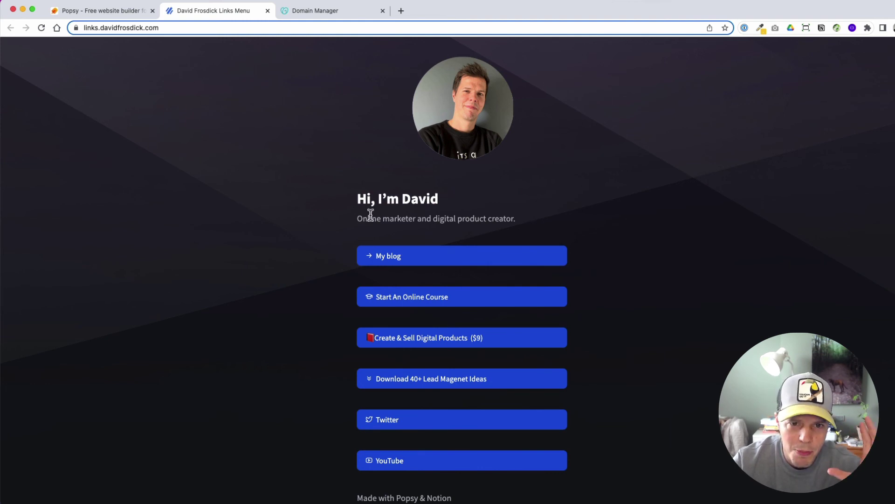
scroll(494, 261, "down", 3)
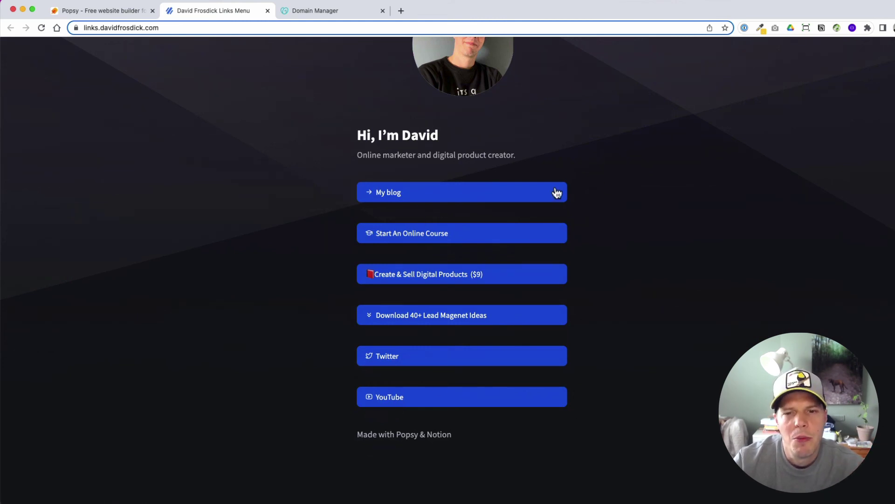
Return to the Popsy designer and reload the Links Menu page preview.
left_click(101, 12)
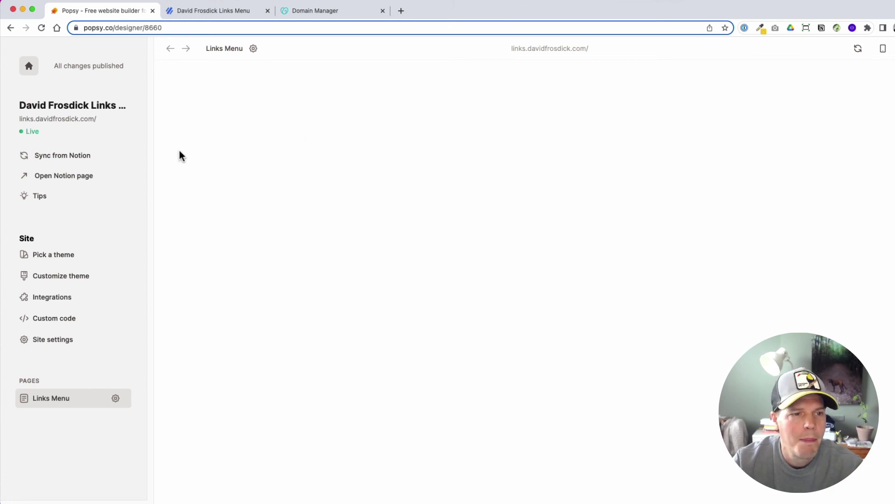
left_click(63, 395)
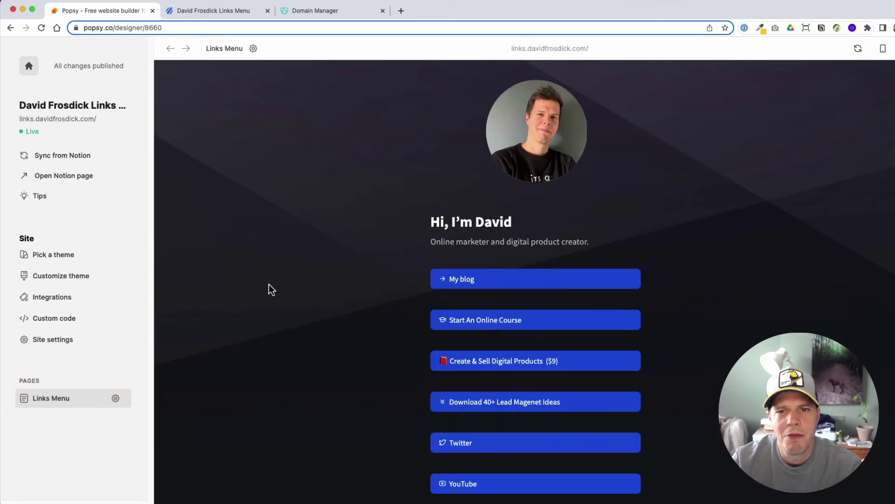
scroll(405, 346, "down", 1)
scroll(404, 346, "up", 1)
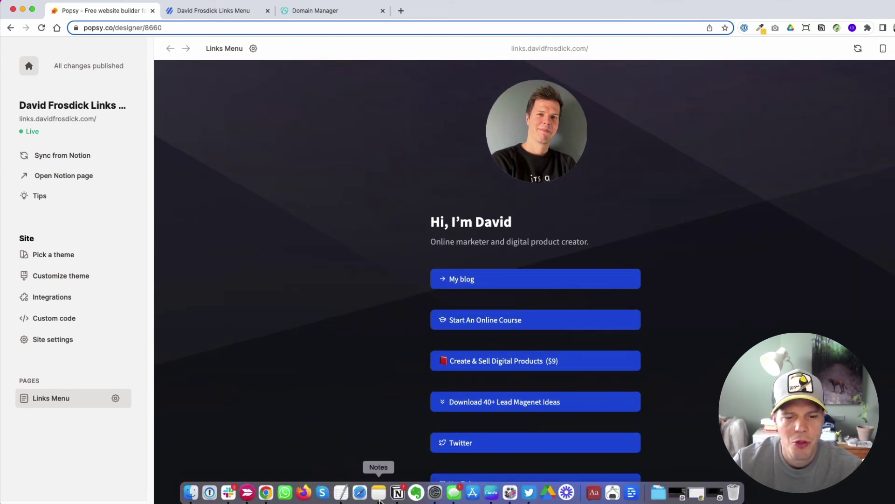
In Notion, delete the stray space in the Follow me on Instagram link text.
left_click(396, 493)
mouse_move(568, 316)
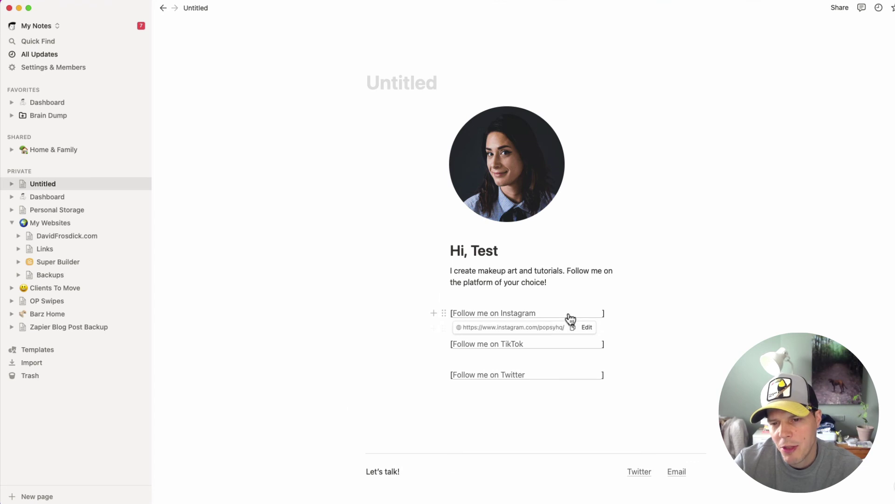
left_click(606, 312)
key("super+k")
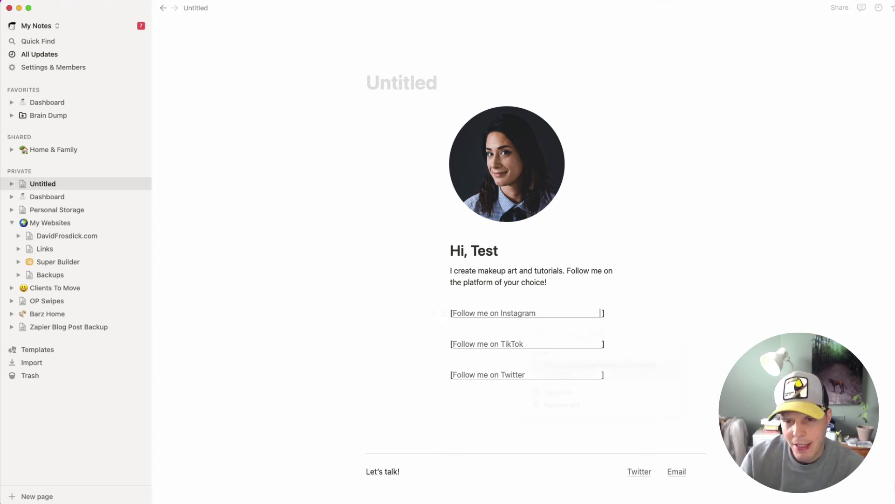
key("BackSpace")
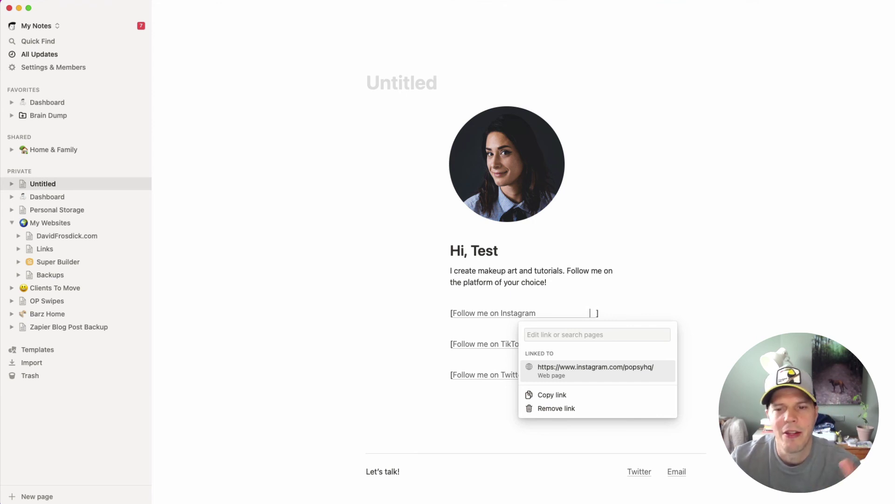
key("Escape")
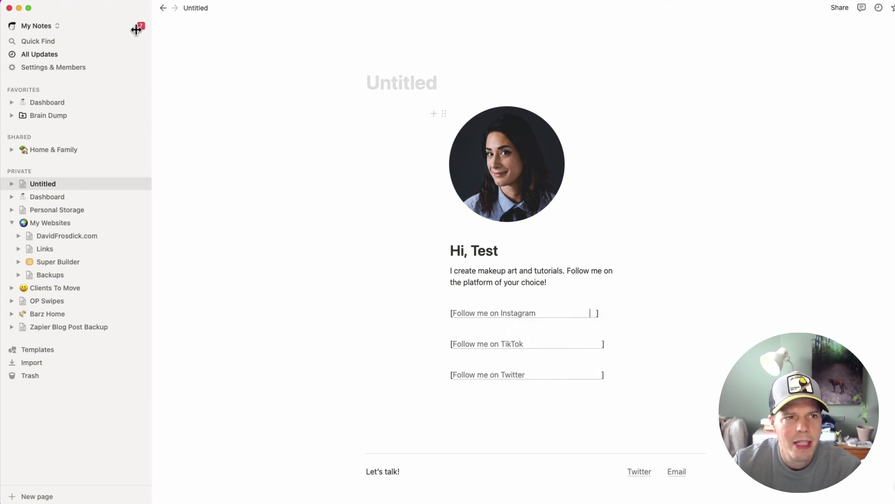
Open the Notion Links page, then switch back to the Popsy designer.
left_click(91, 249)
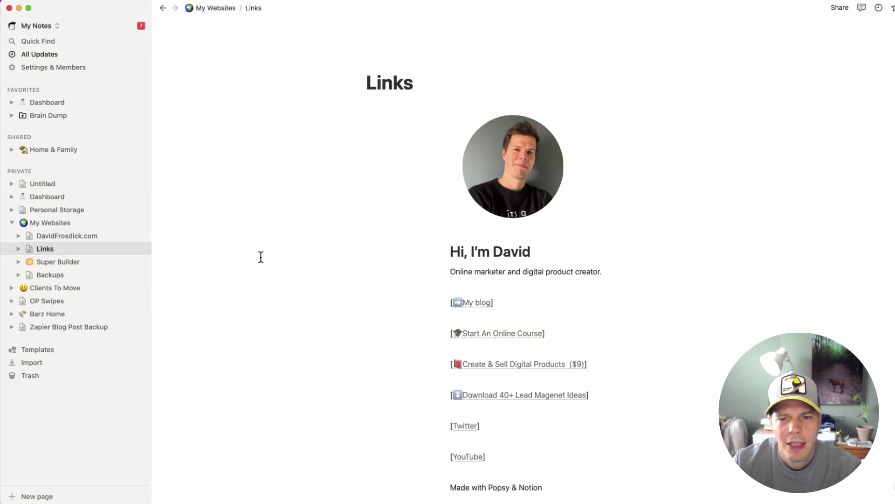
scroll(308, 319, "down", 1)
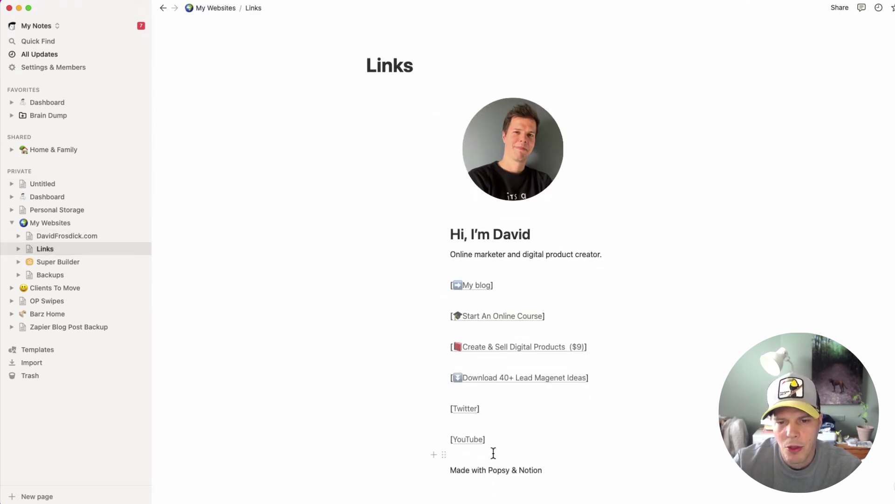
key("super+Tab")
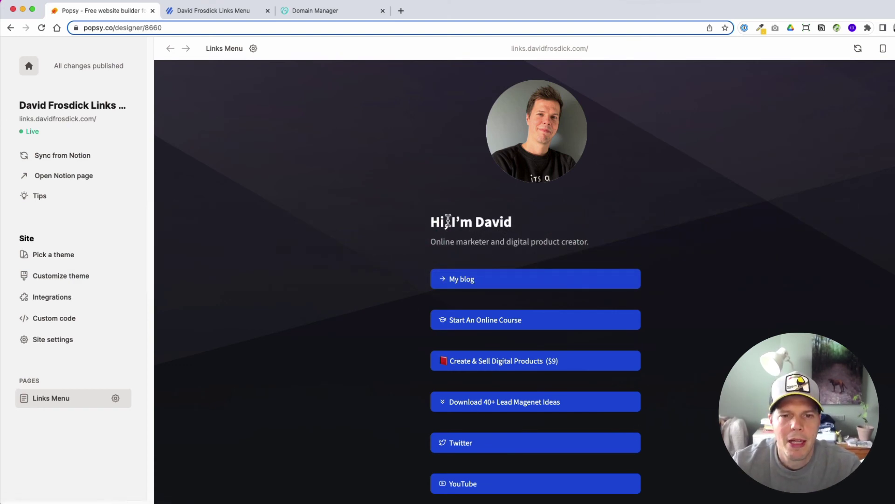
scroll(357, 320, "down", 4)
scroll(288, 269, "up", 4)
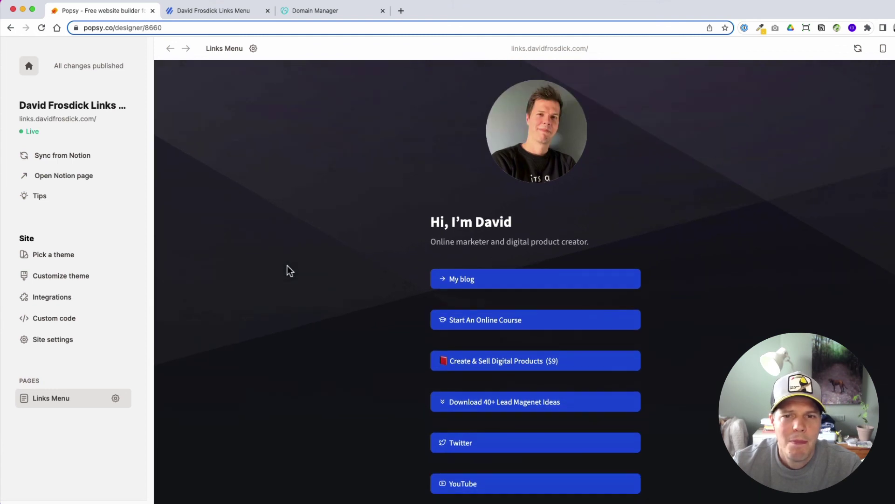